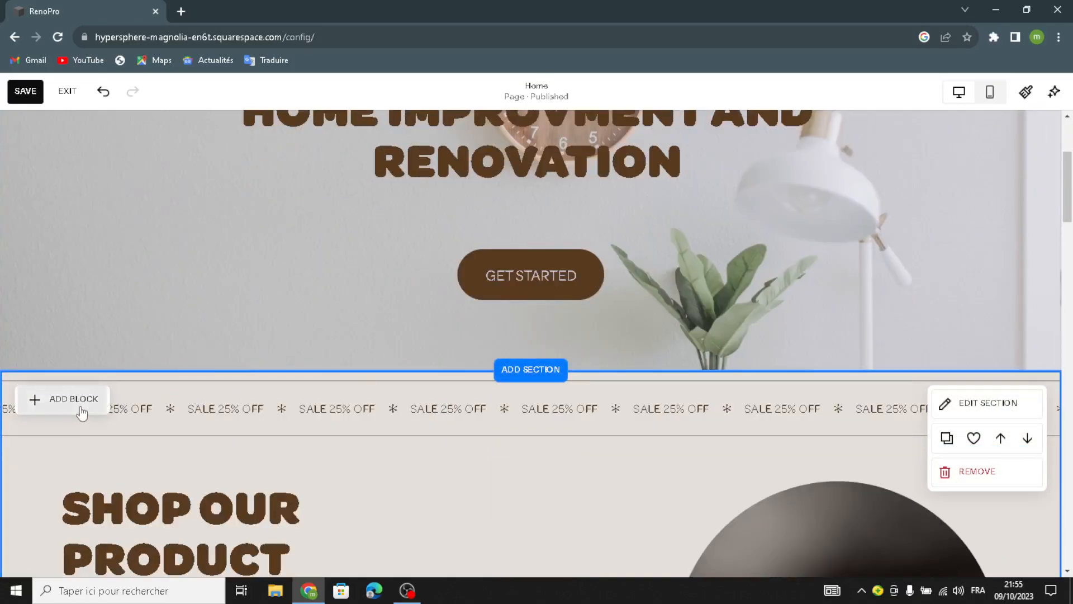
Open the settings of the scrolling "SALE 25% OFF" banner and look at its link options
left_click(69, 413)
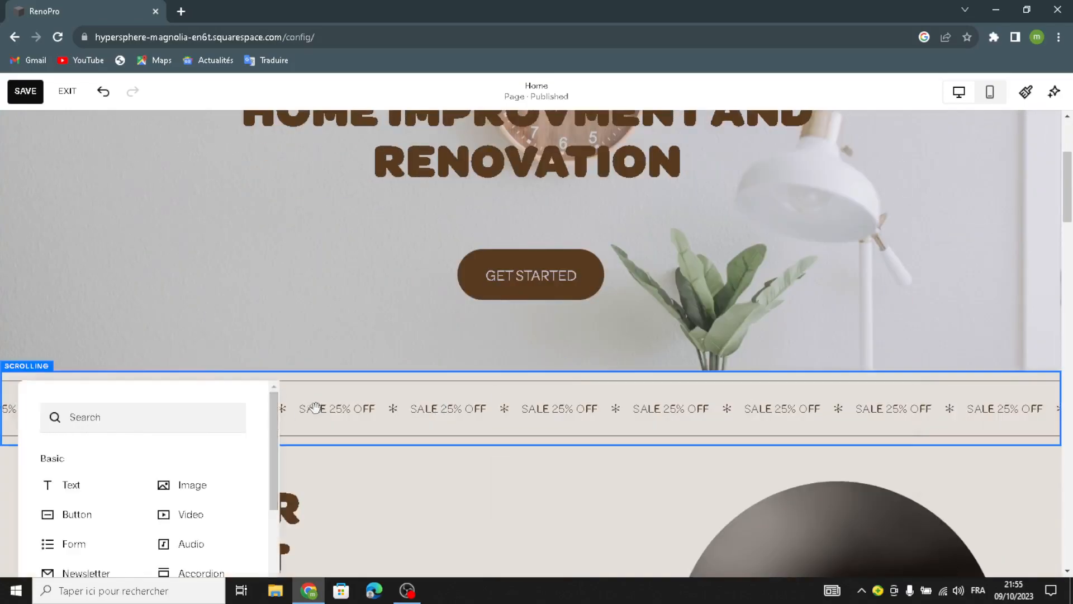
left_click(65, 378)
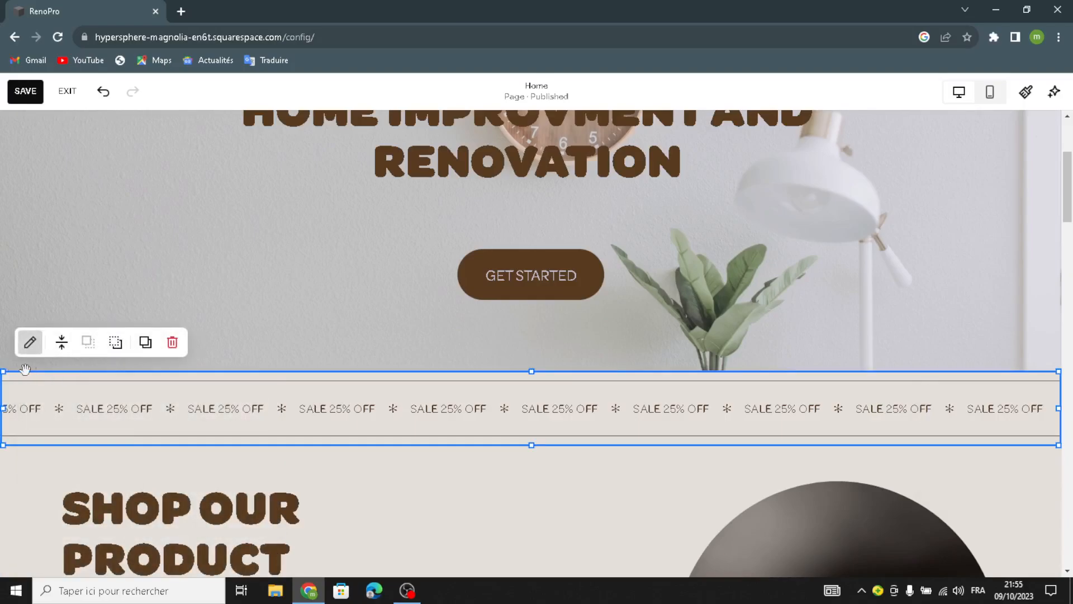
double_click(165, 410)
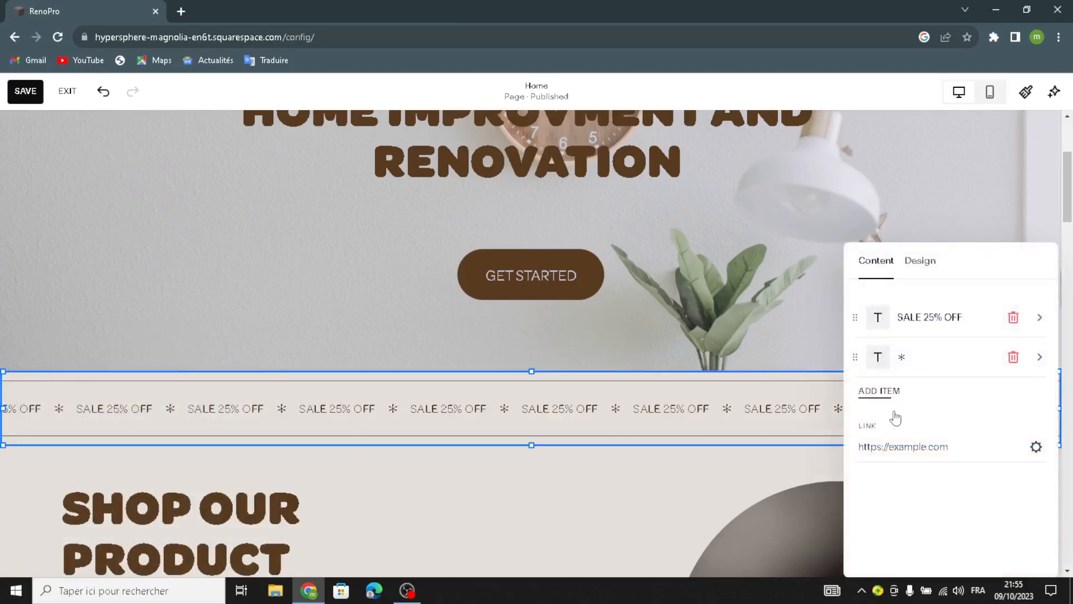
left_click(1035, 447)
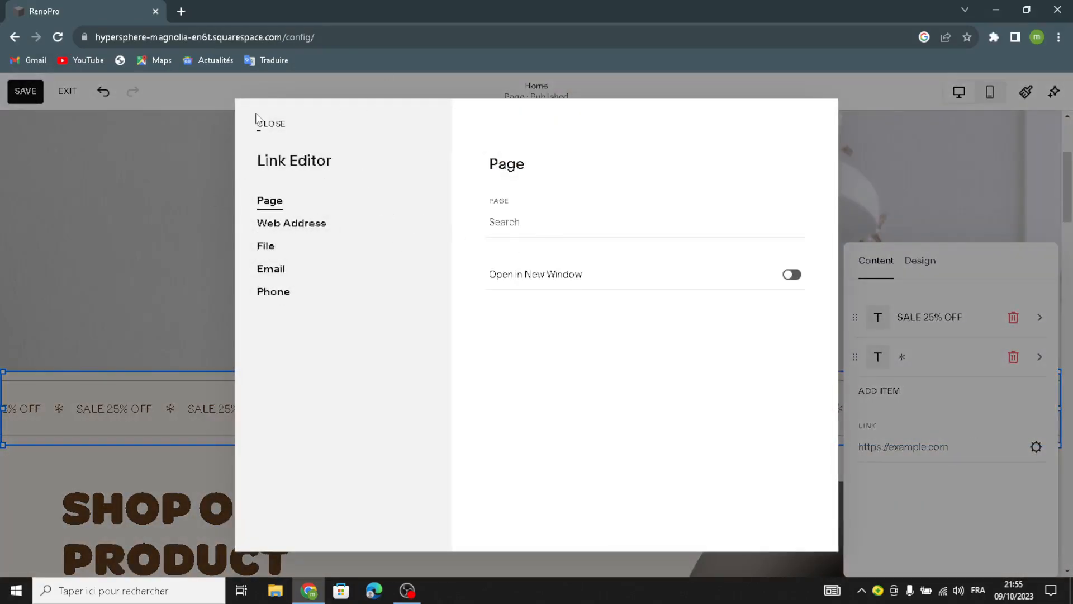
left_click(271, 124)
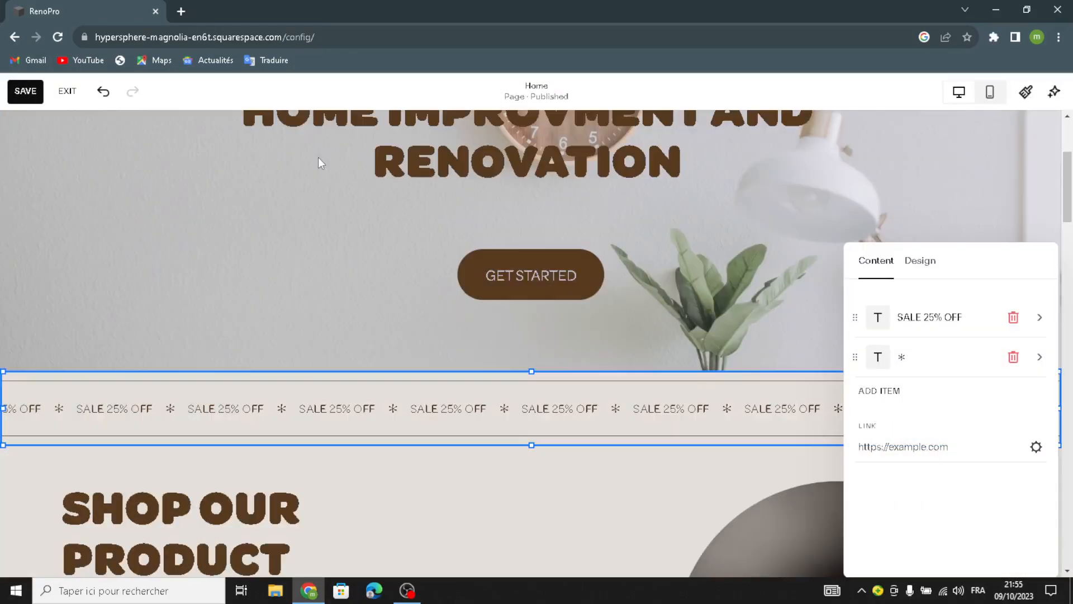
Give the scrolling sale banner a wave intensity two notches above the minimum and set its text style to Heading
left_click(922, 262)
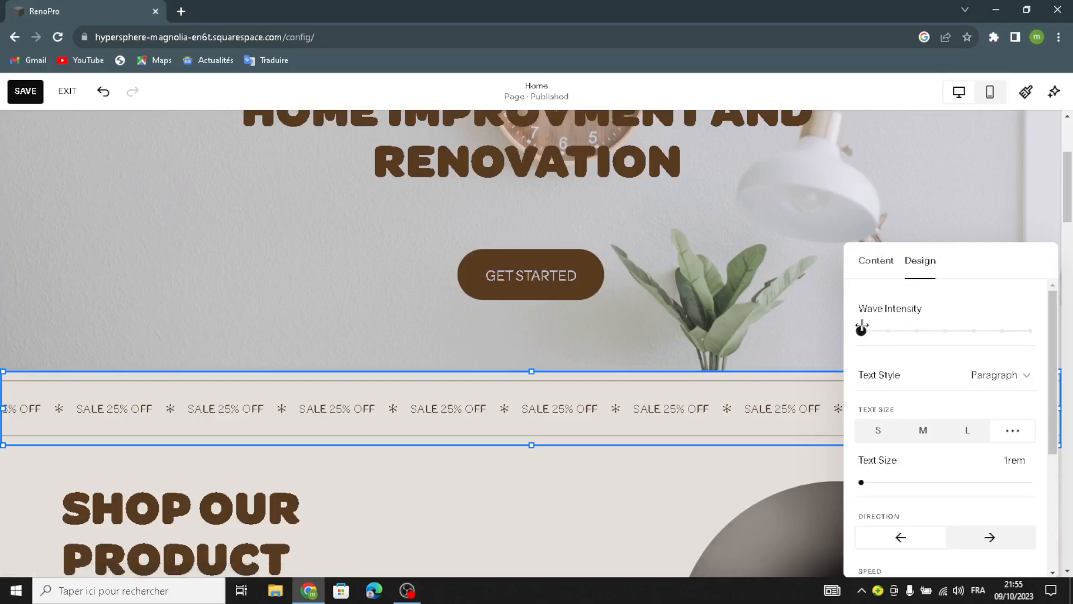
left_click_drag(876, 325, 917, 330)
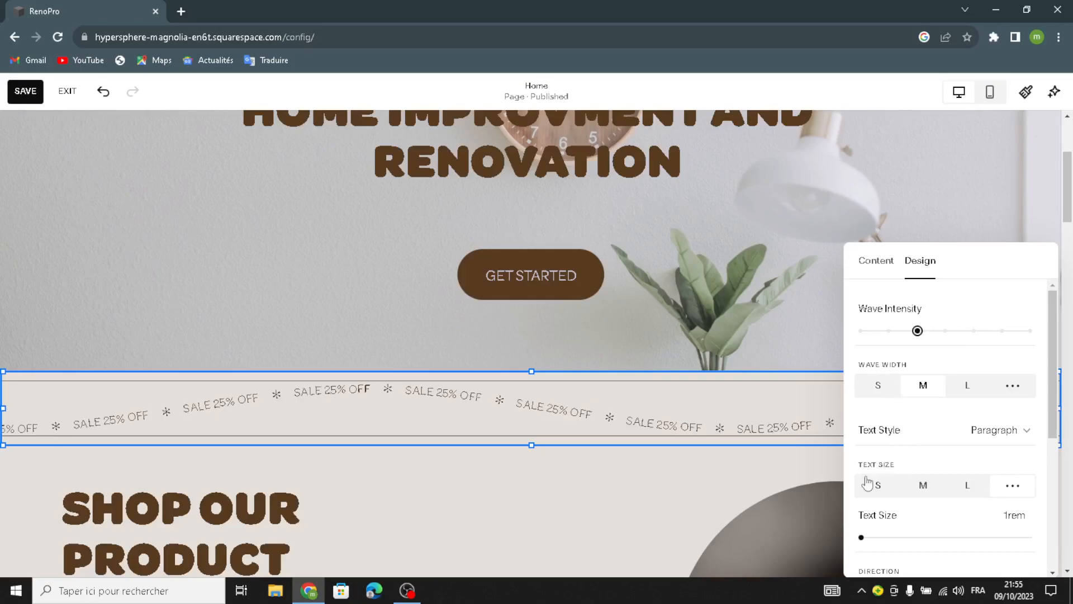
left_click(1000, 430)
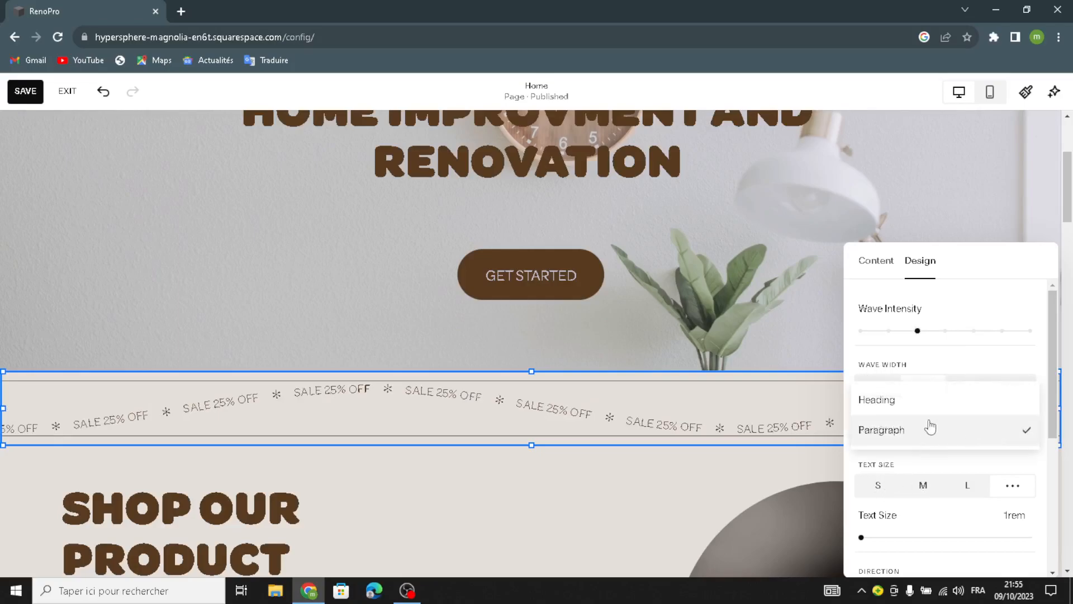
left_click(878, 397)
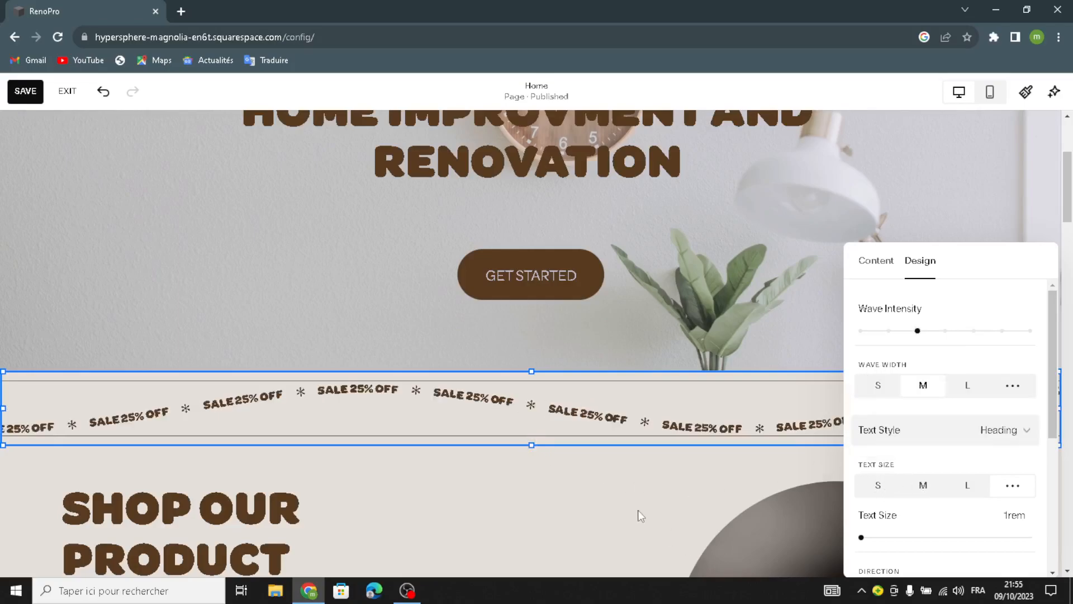
left_click(787, 441)
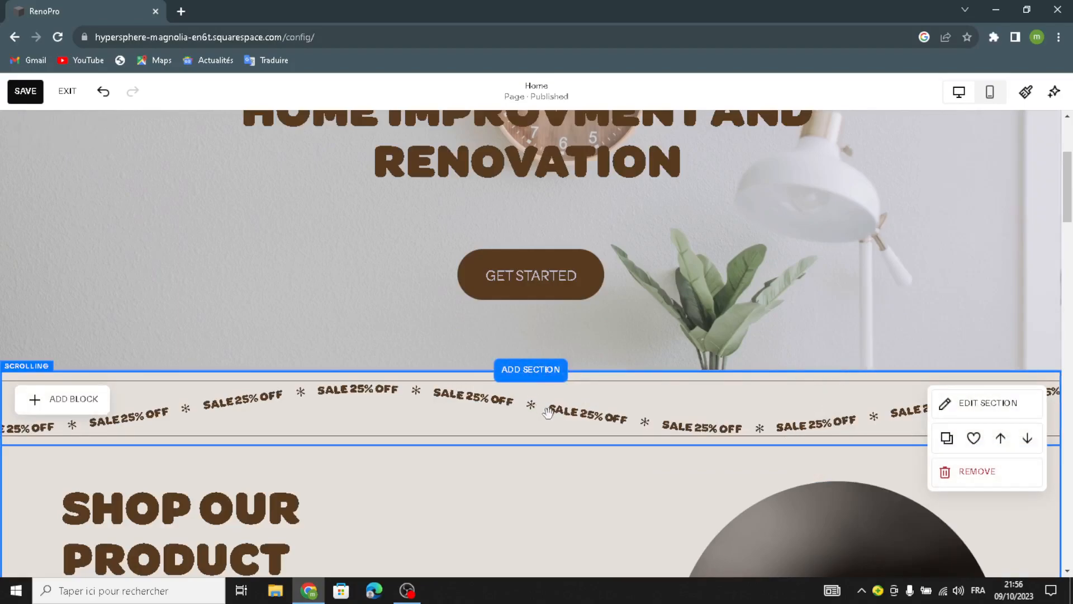
Delete the arched product image beside the "Shop our product" heading
scroll(422, 467, "down", 5)
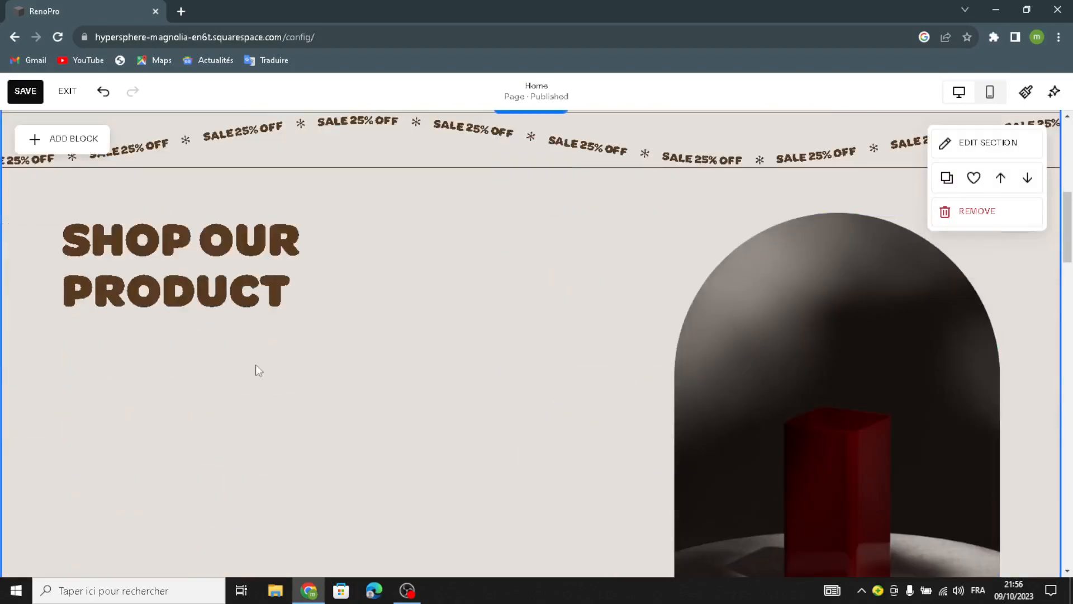
scroll(522, 484, "down", 3)
left_click(701, 289)
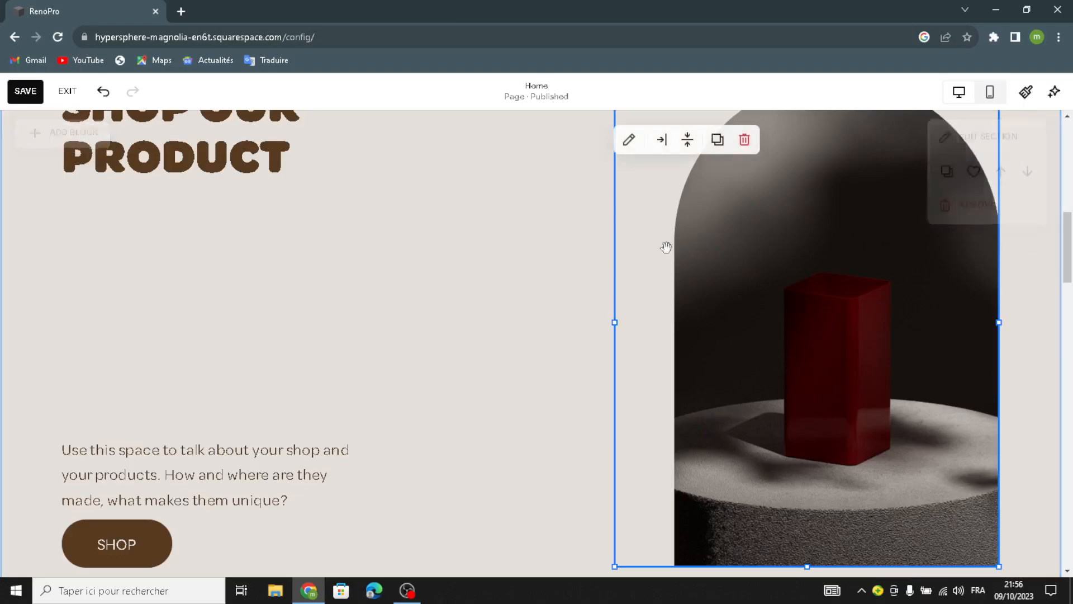
left_click(743, 141)
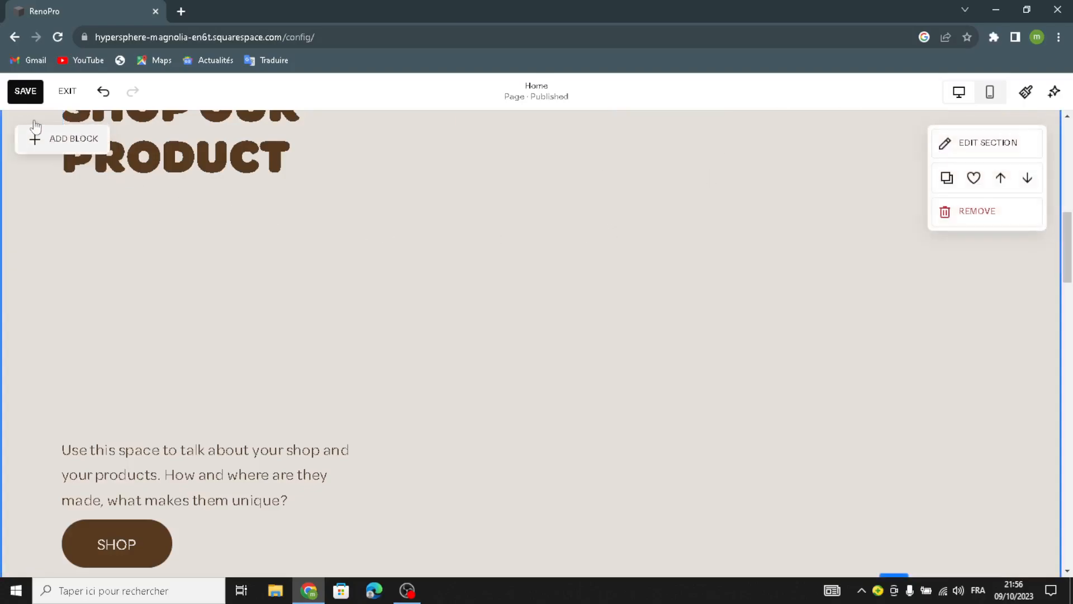
Add an image block to the product section and place it in the empty space where the product image was
left_click(69, 137)
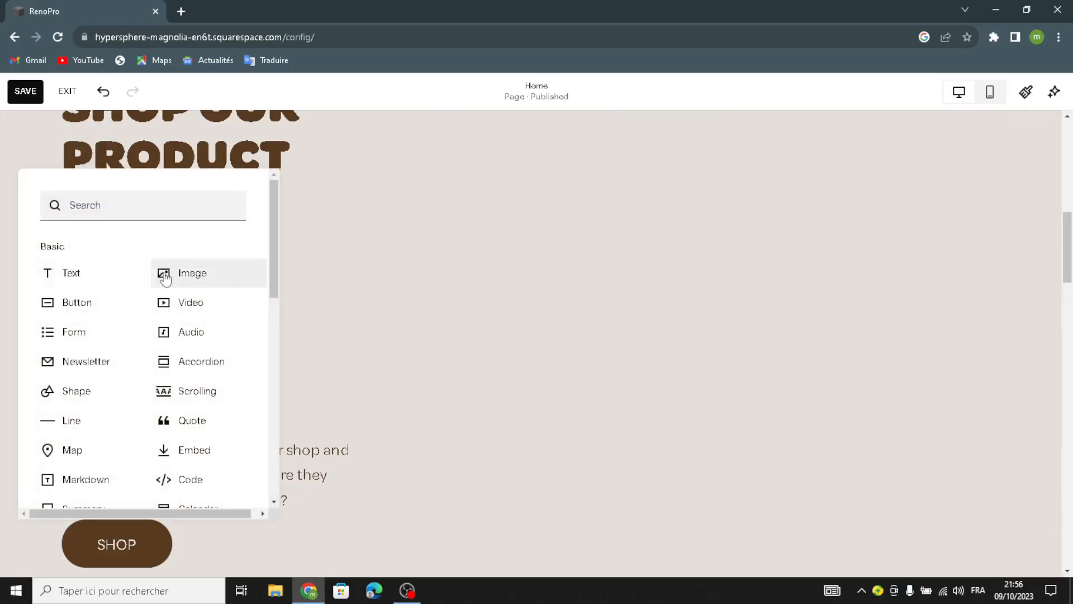
left_click(174, 271)
left_click_drag(203, 242, 847, 238)
Enlarge the empty image block to span from the section's centre line to the grid's outer edge
left_click_drag(676, 357, 541, 540)
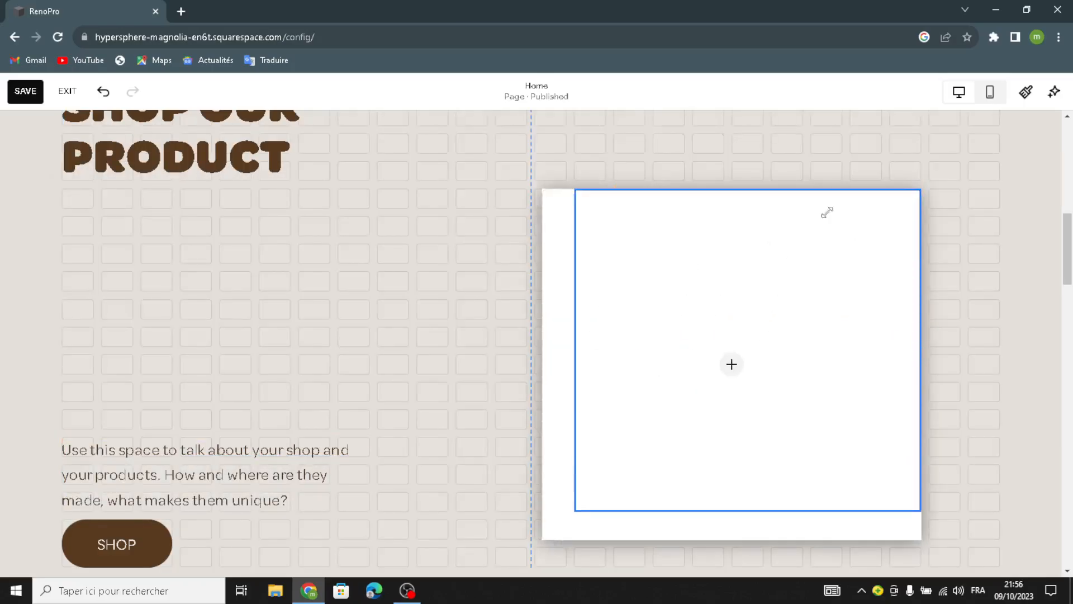
left_click_drag(943, 118, 956, 66)
left_click_drag(958, 136, 958, 101)
scroll(974, 304, "up", 2)
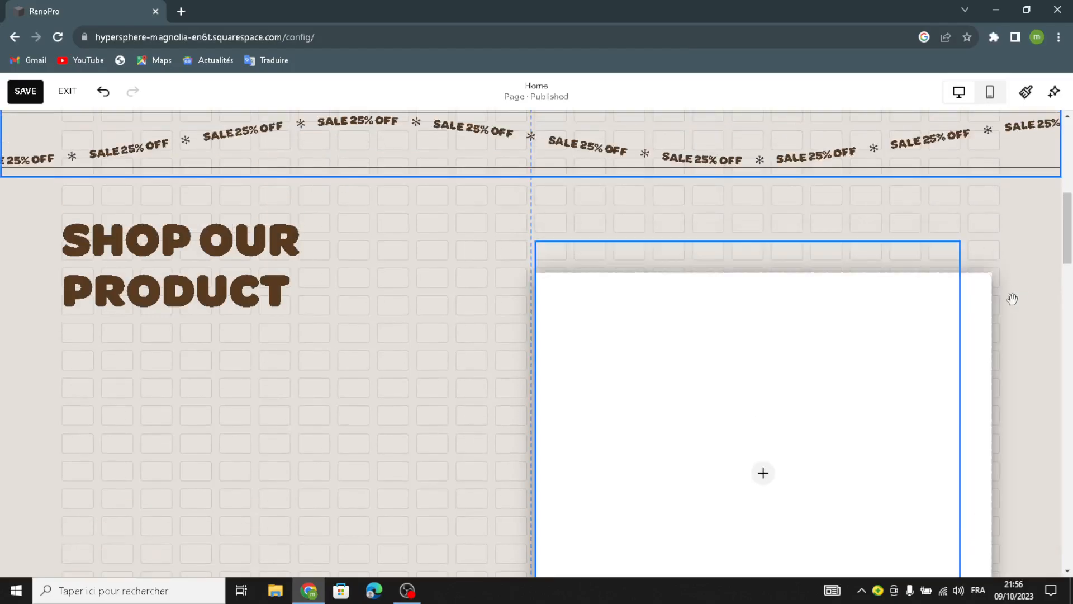
left_click(957, 238)
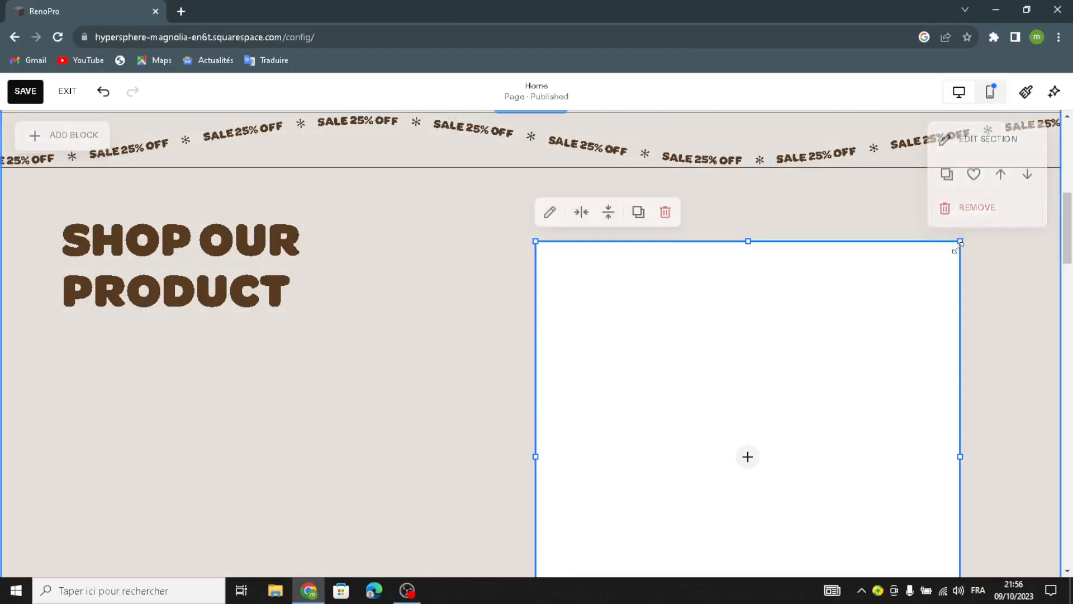
left_click_drag(959, 239, 982, 192)
scroll(833, 352, "down", 4)
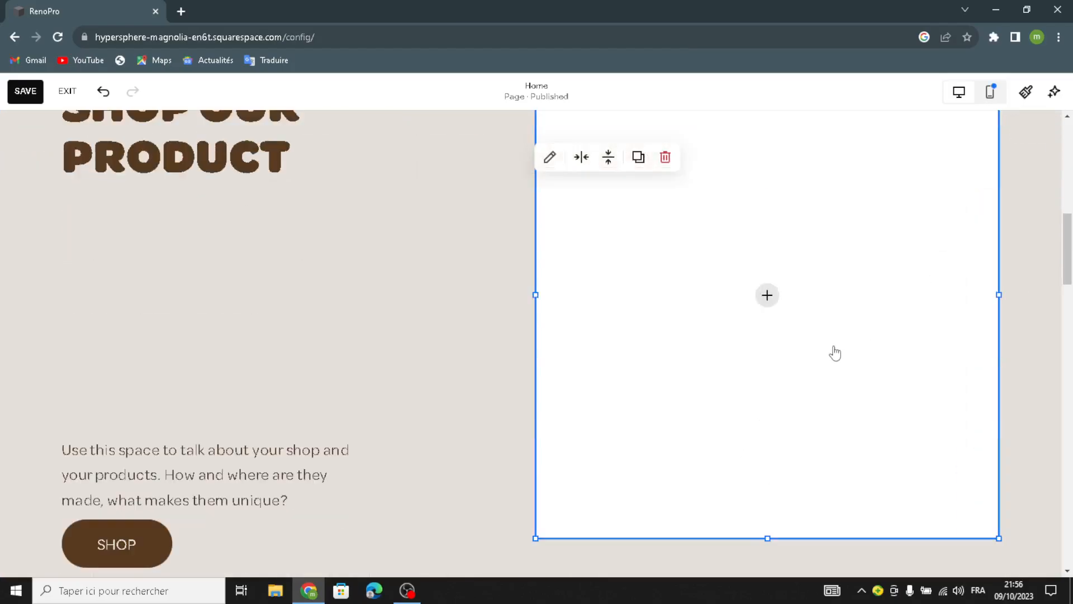
left_click_drag(803, 330, 815, 338)
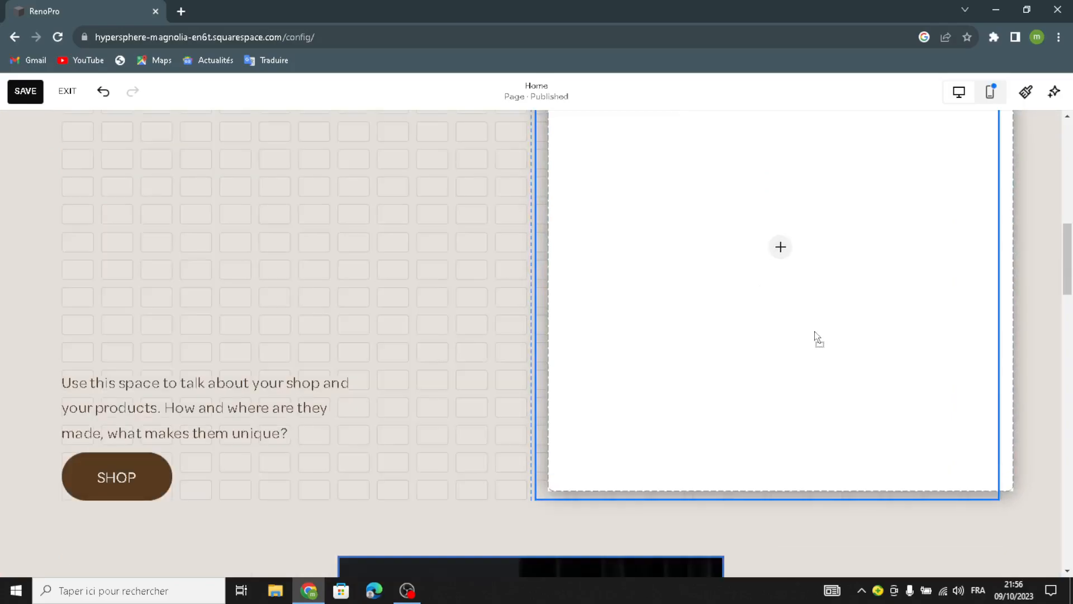
Open the image picker for the new block and search the free images for "home improvment and renovation"
left_click(770, 255)
left_click(760, 281)
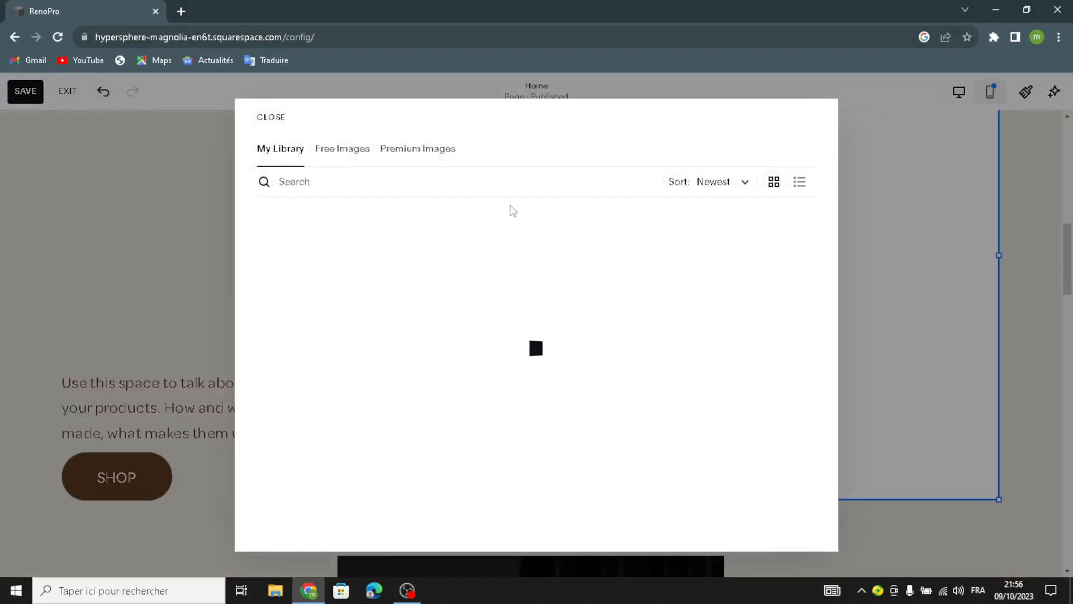
left_click(342, 151)
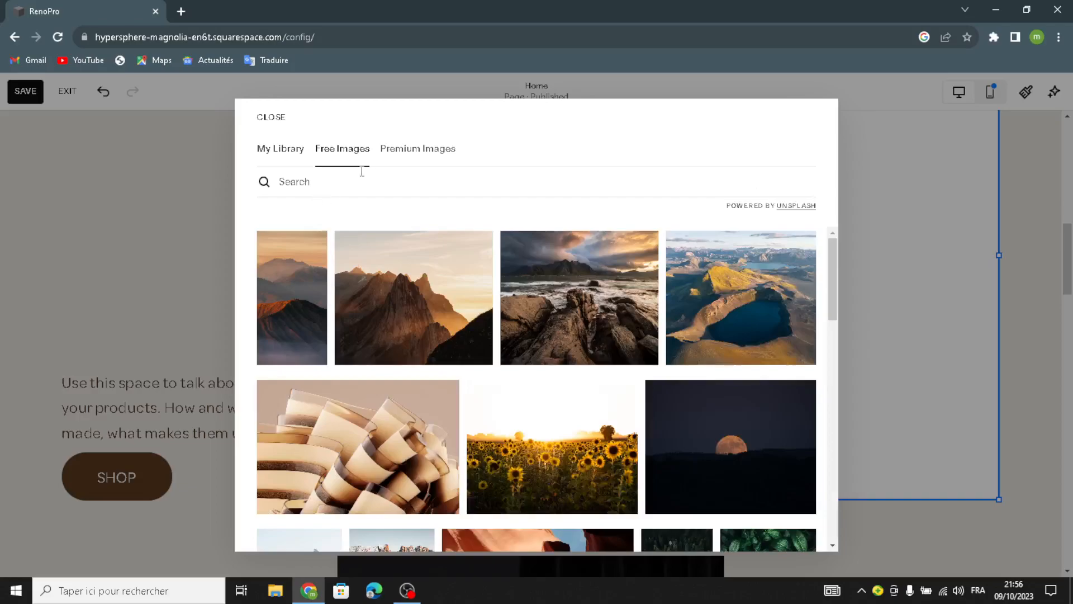
left_click(336, 185)
type("home im")
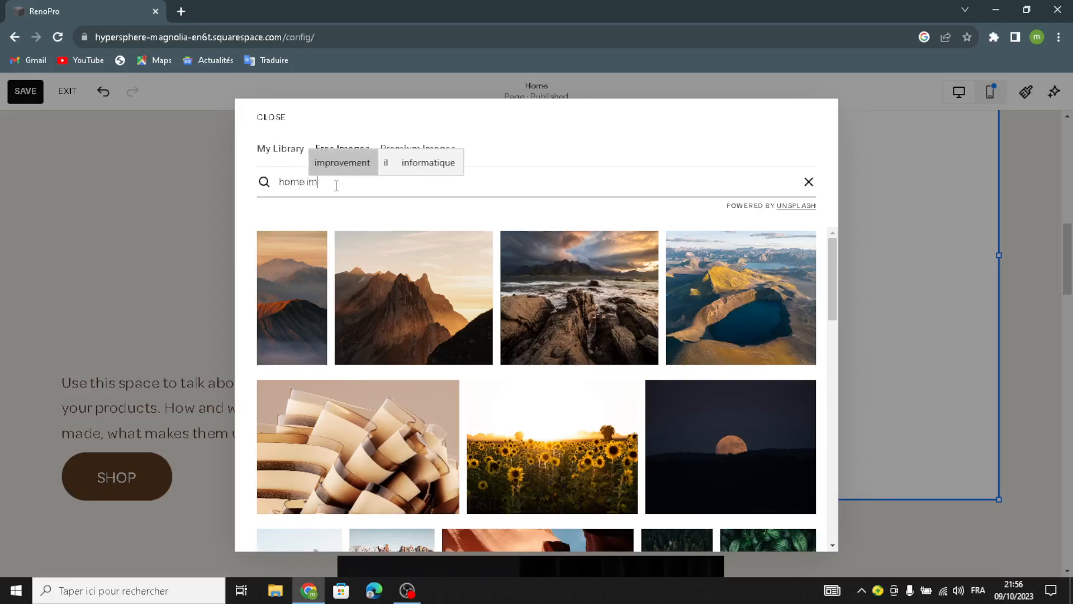
type("pro")
type("vment and m")
type("enova")
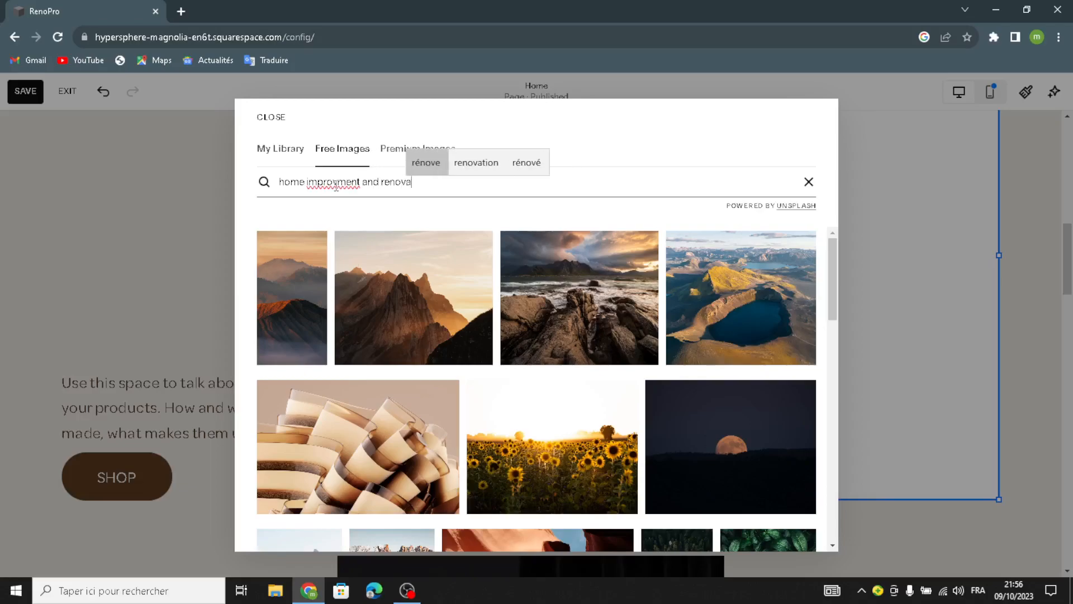
type("tion")
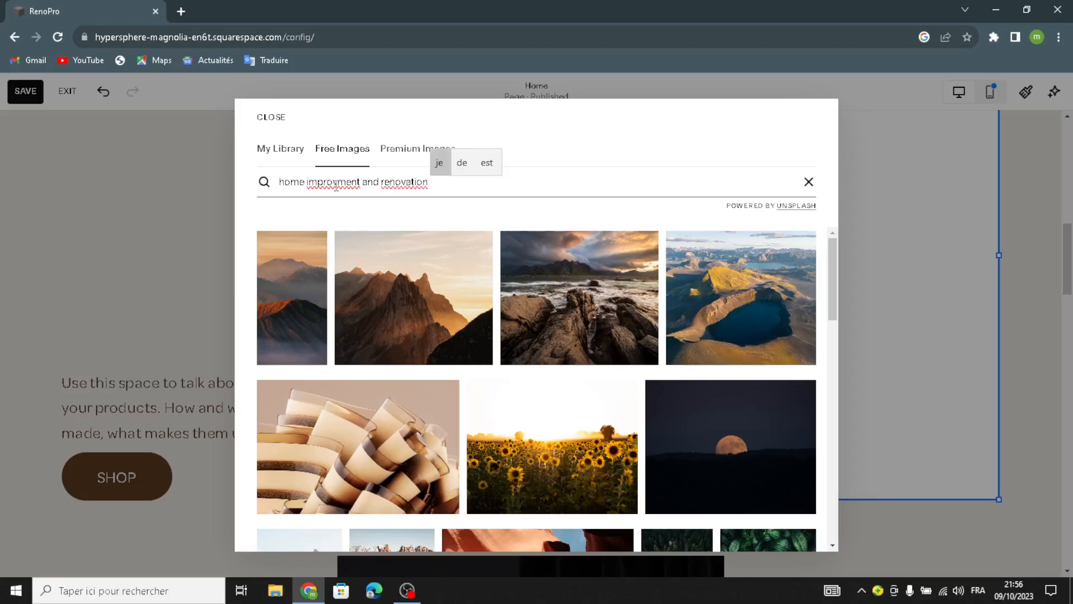
key("Return")
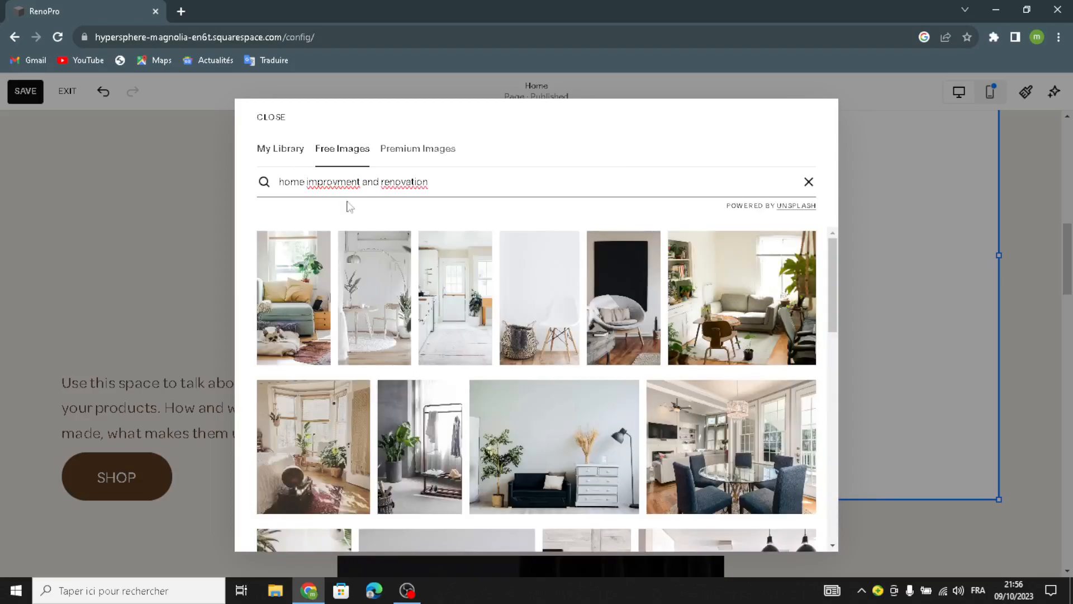
Add the free photo of the bright bedroom with a white desk and a "New York" chair cushion to the image block
scroll(651, 429, "down", 5)
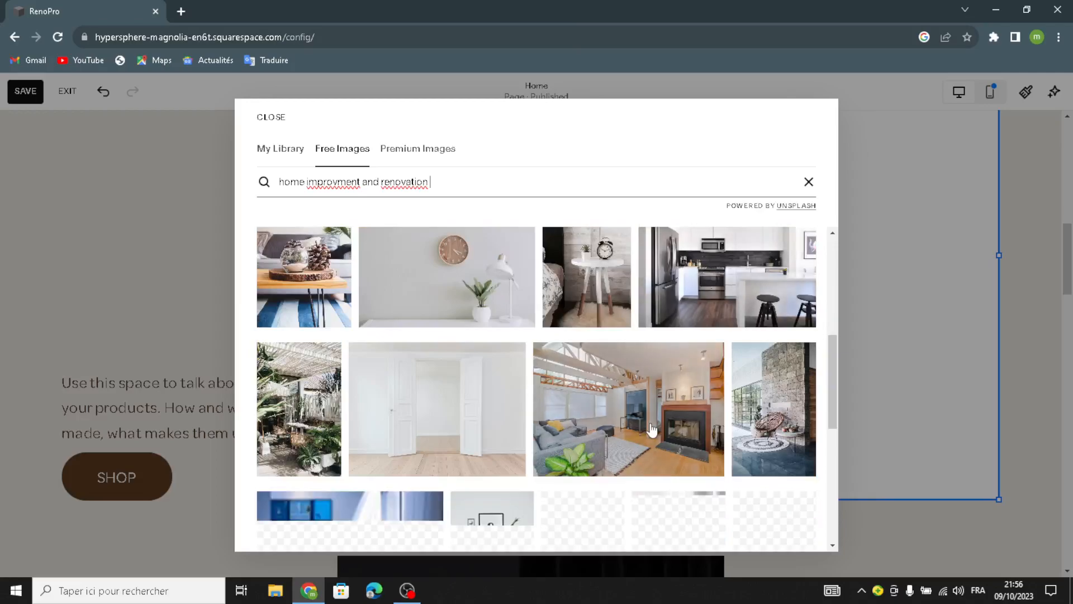
scroll(651, 429, "down", 5)
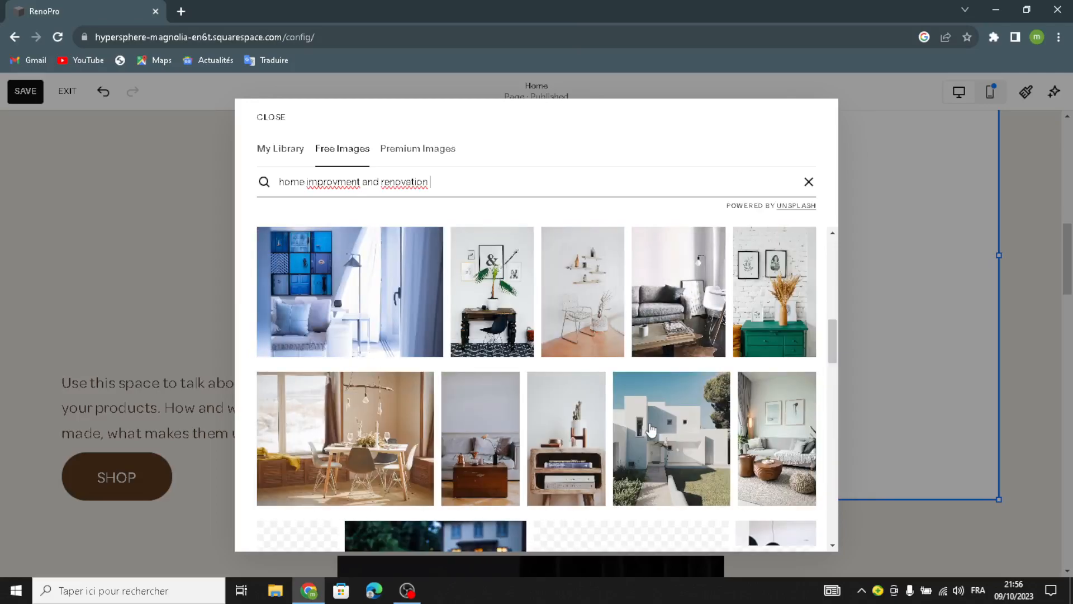
scroll(651, 430, "down", 3)
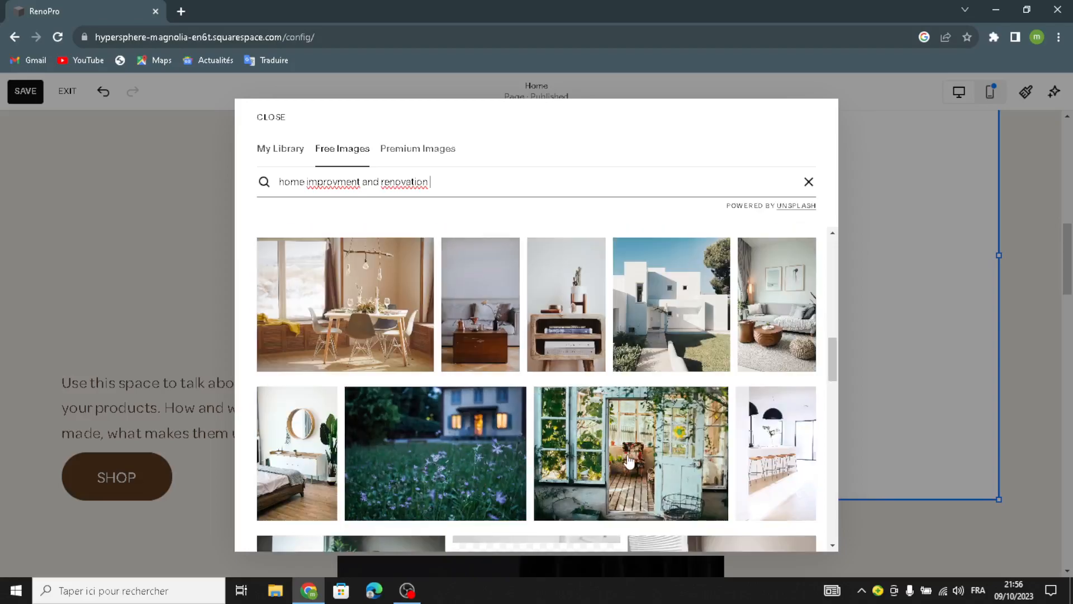
scroll(629, 462, "down", 3)
scroll(647, 454, "down", 5)
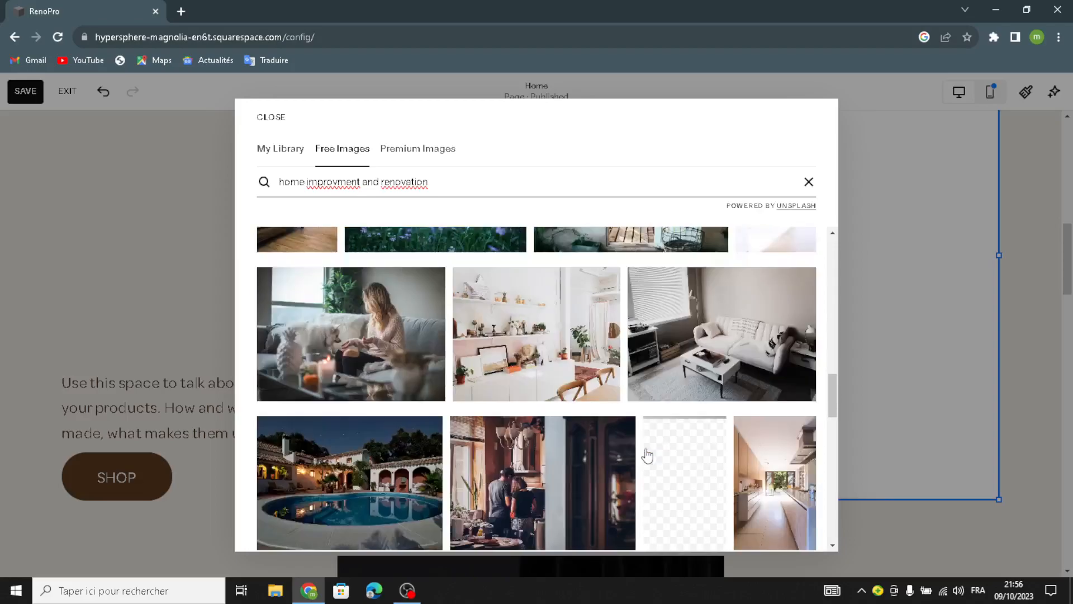
scroll(645, 448, "down", 1)
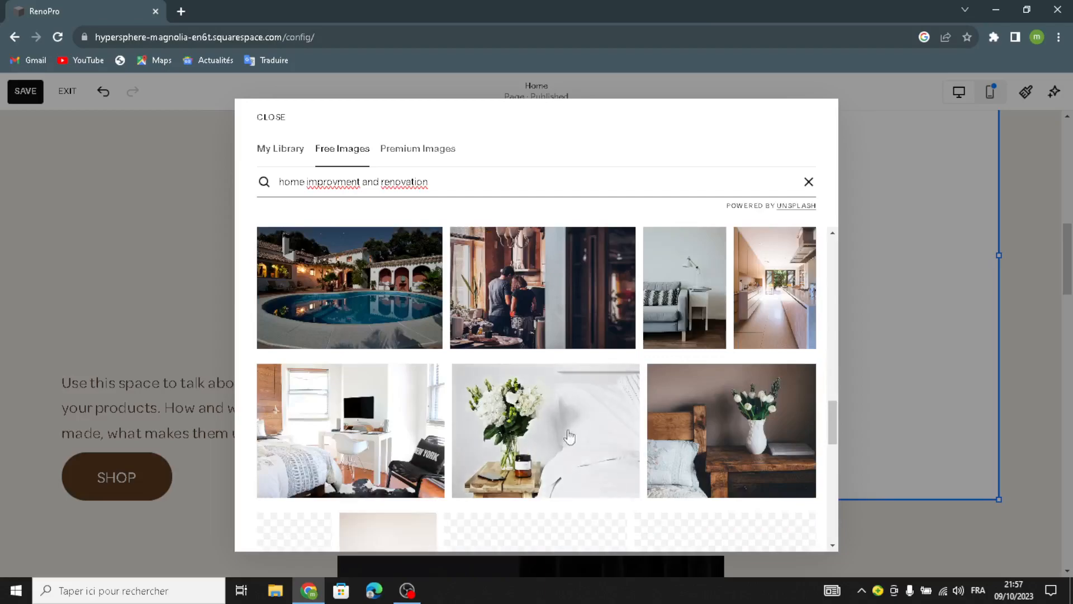
left_click(350, 430)
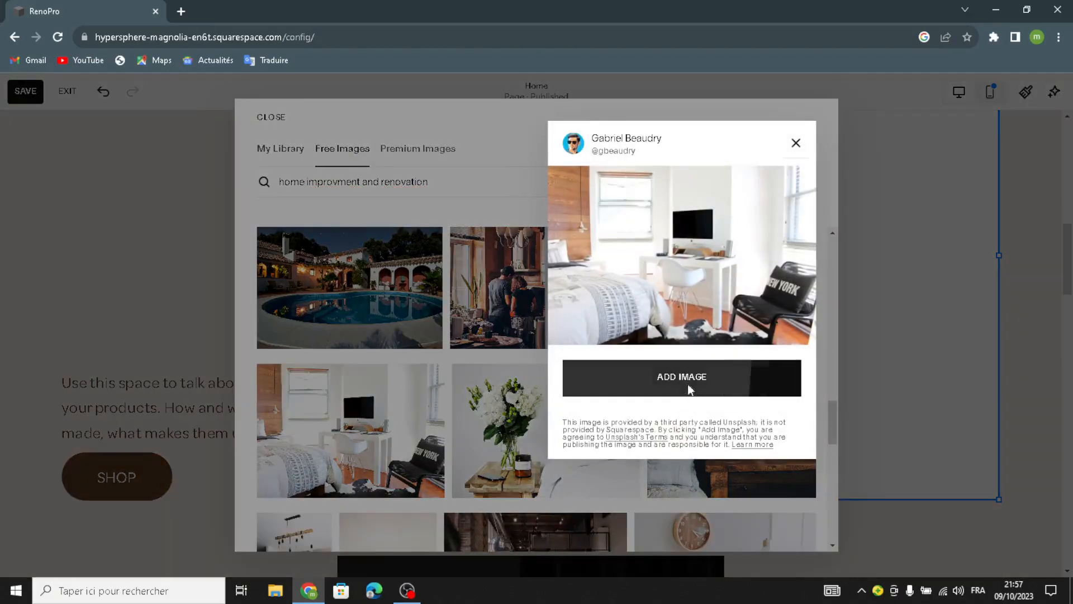
left_click(686, 386)
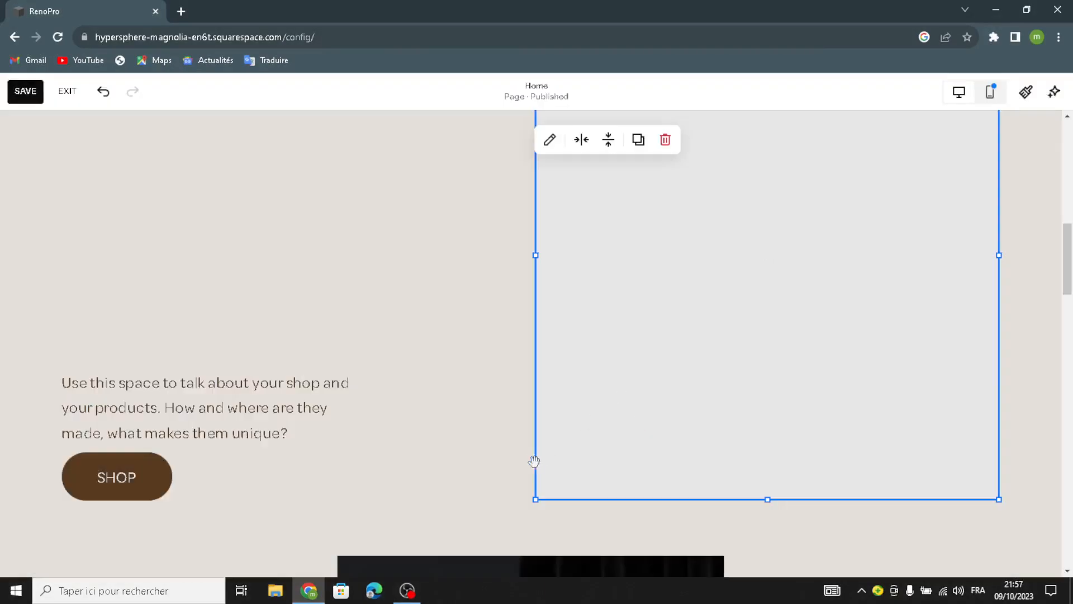
Change the text style of the shop description paragraph above the Shop button to Heading 4
left_click(191, 399)
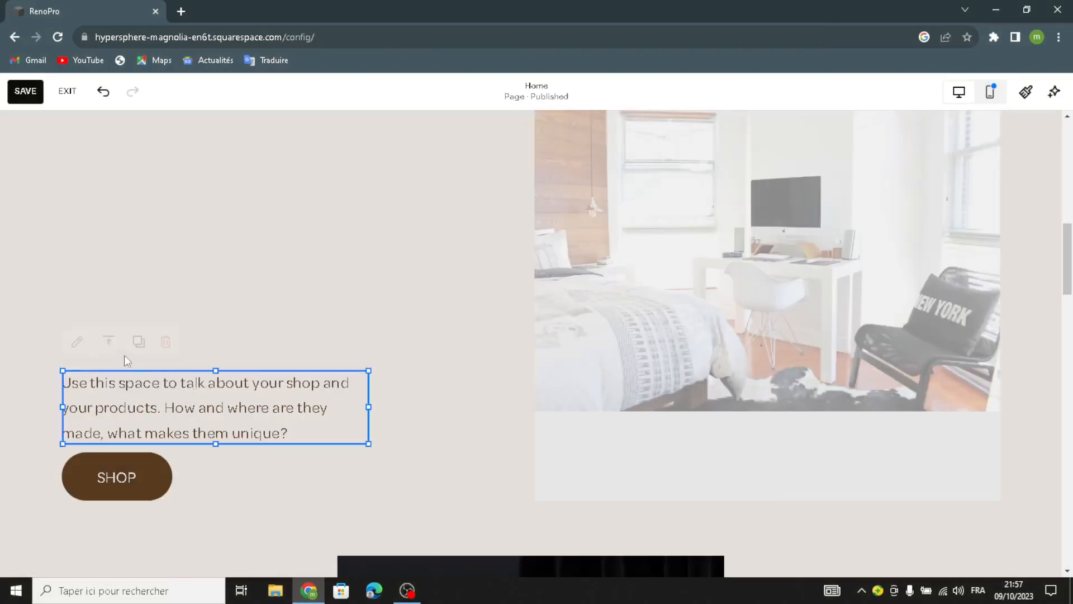
left_click(83, 349)
left_click(144, 336)
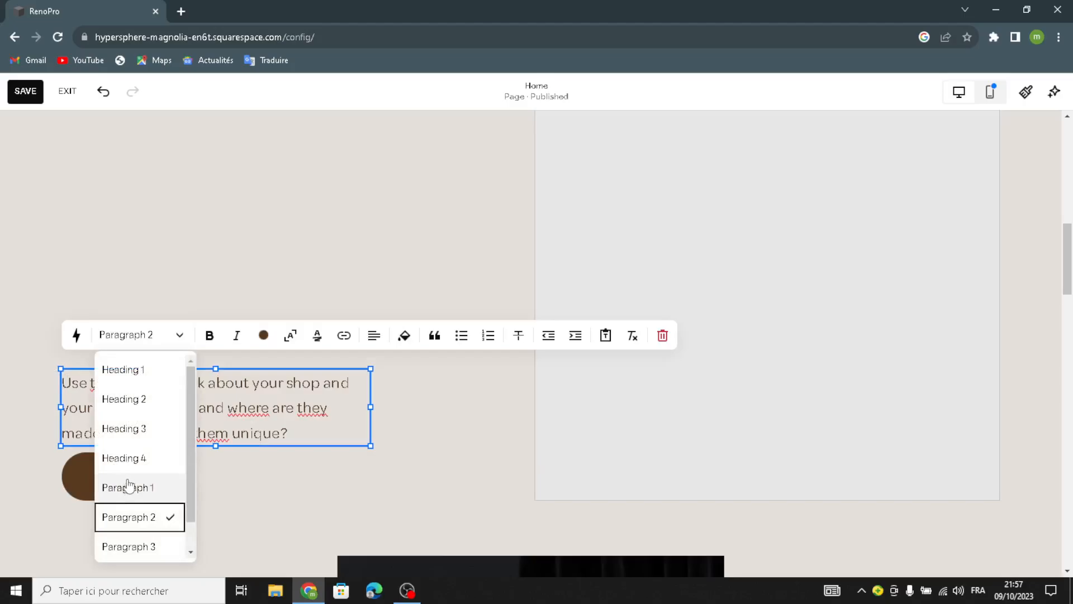
left_click(137, 465)
left_click(442, 462)
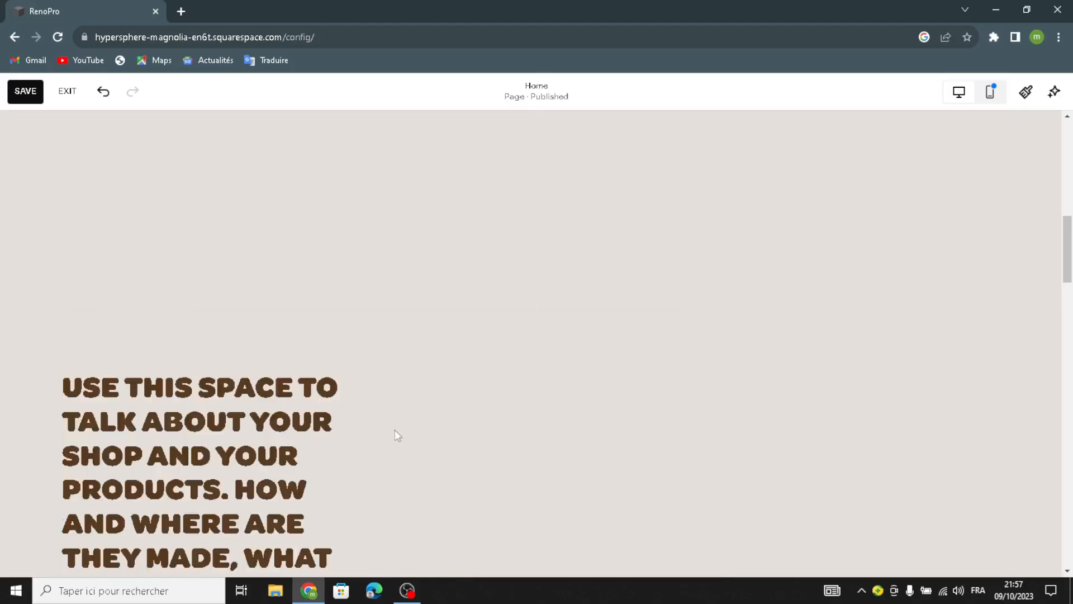
Move the Shop button up to just beneath the shop description paragraph, one grid column in from the text's edge
left_click_drag(298, 421, 490, 331)
scroll(321, 319, "up", 5)
scroll(479, 471, "down", 2)
scroll(479, 471, "down", 7)
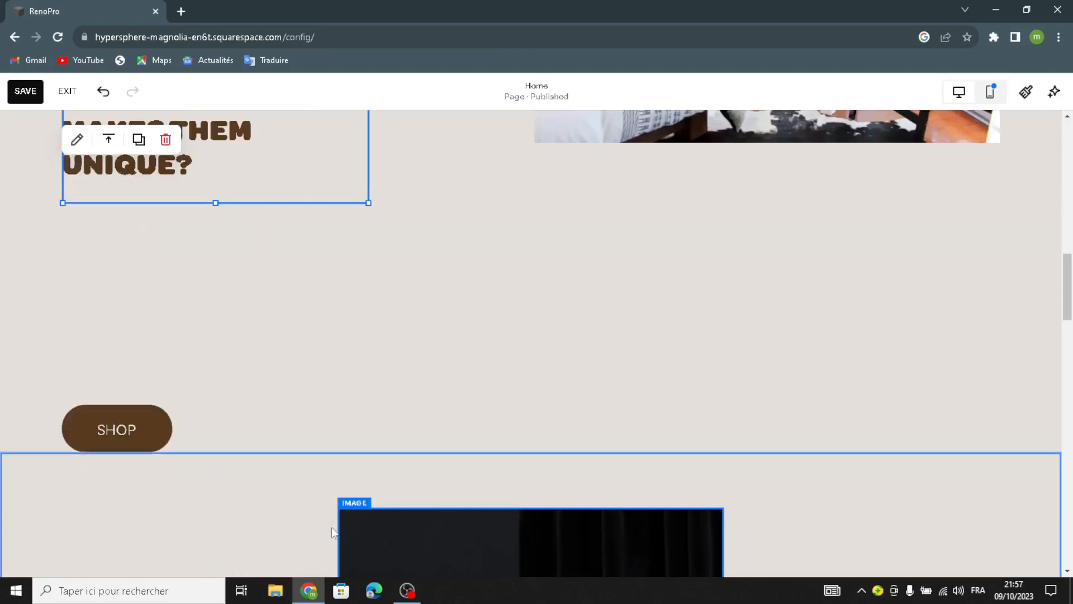
left_click_drag(151, 429, 182, 233)
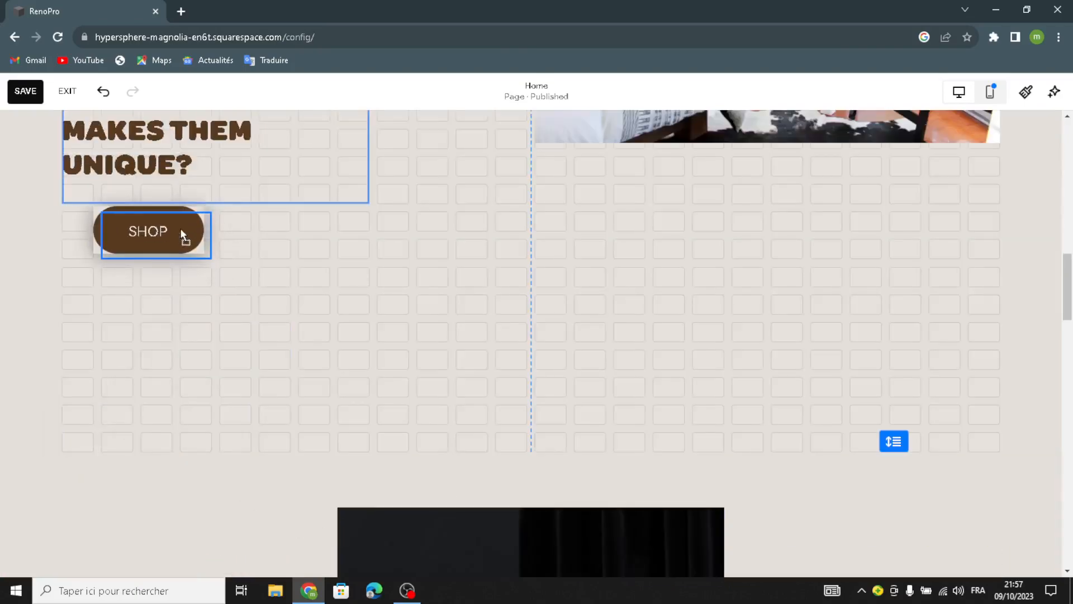
Apply the last background art, the pale pattern of slanted overlapping tiles, to the Shop Our Product section
scroll(648, 374, "up", 12)
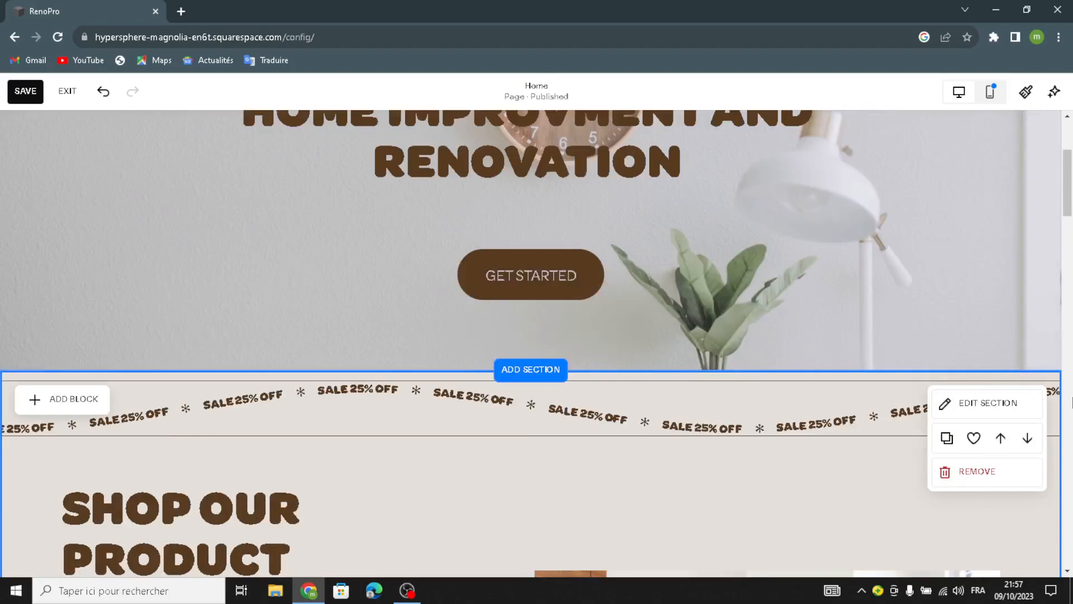
scroll(867, 507, "down", 5)
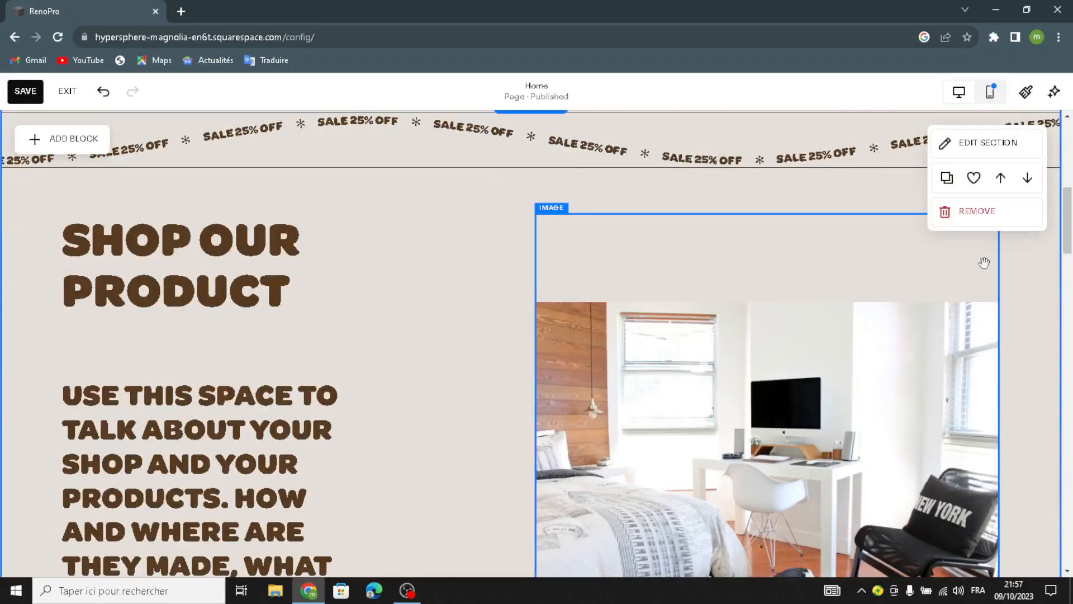
left_click(998, 157)
left_click(927, 180)
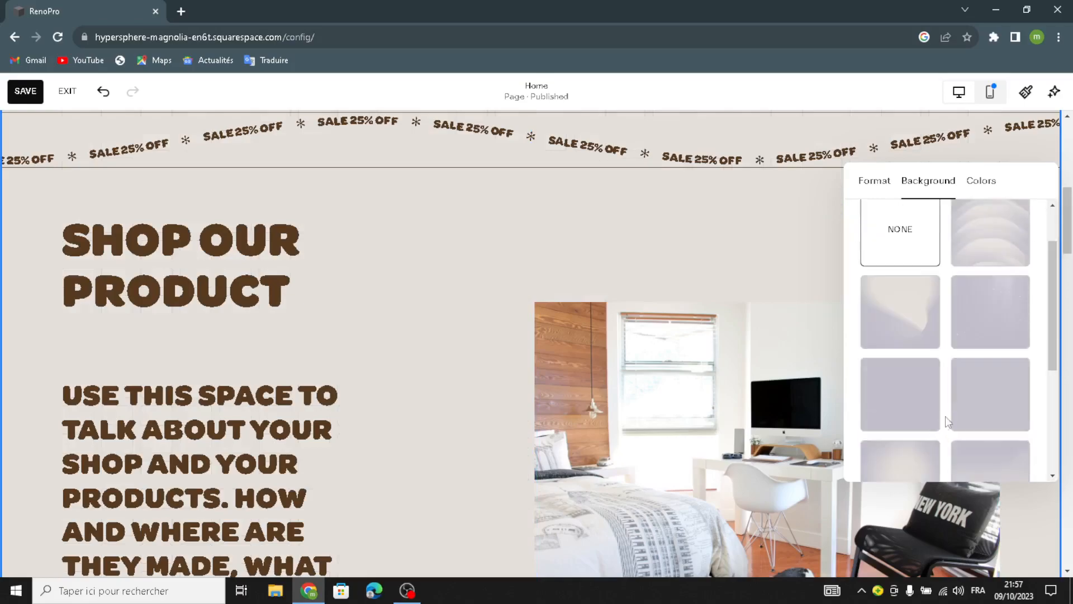
scroll(961, 423, "down", 4)
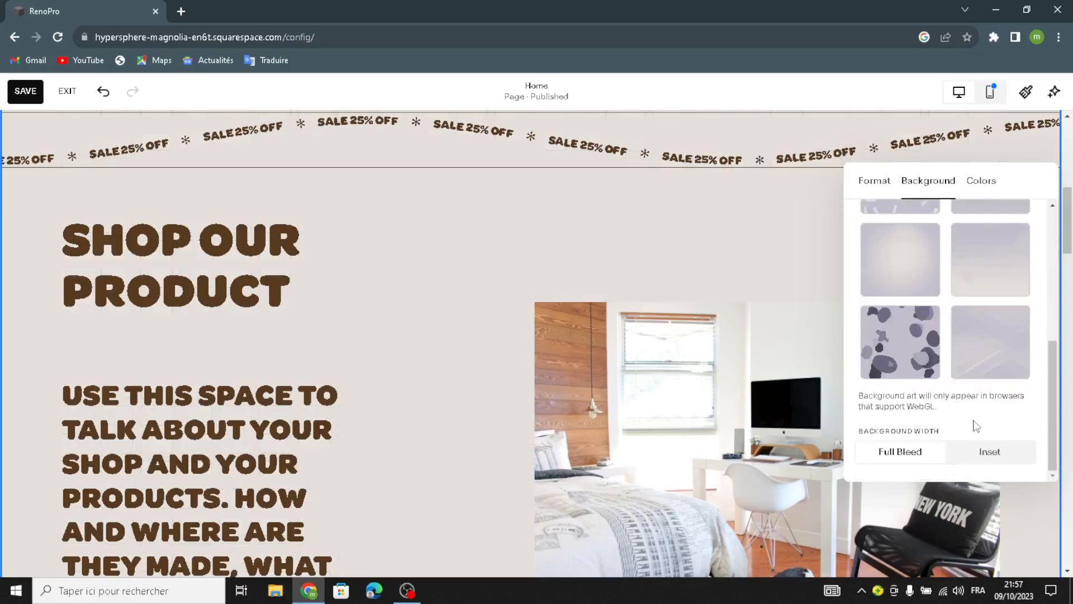
scroll(642, 263, "up", 8)
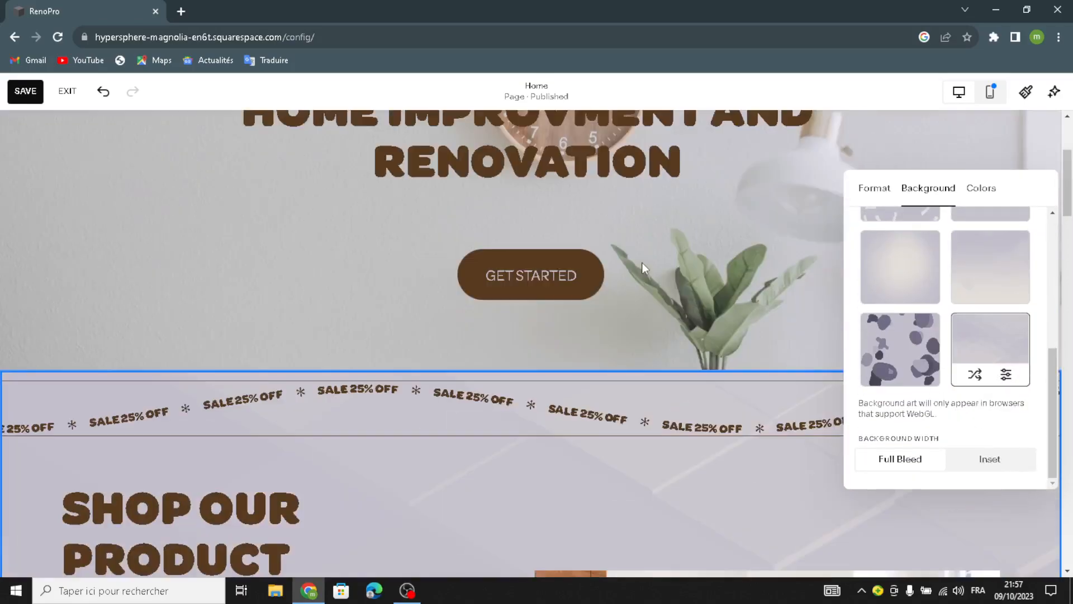
scroll(632, 326, "down", 6)
scroll(632, 332, "down", 4)
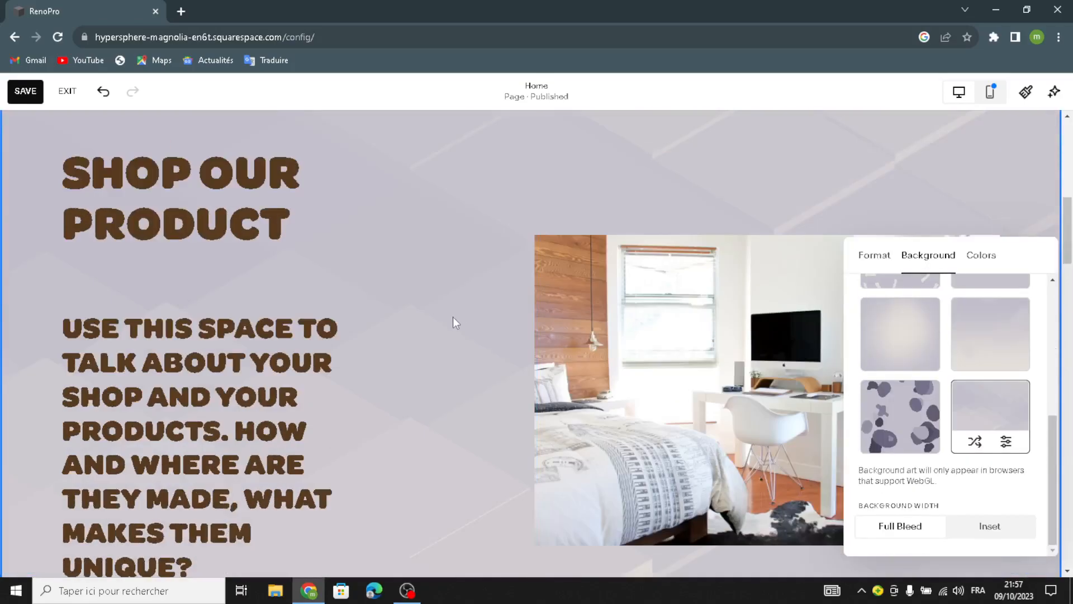
Move the bedroom image in the Shop Our Product section up by two grid rows
left_click(453, 316)
left_click_drag(752, 303, 753, 286)
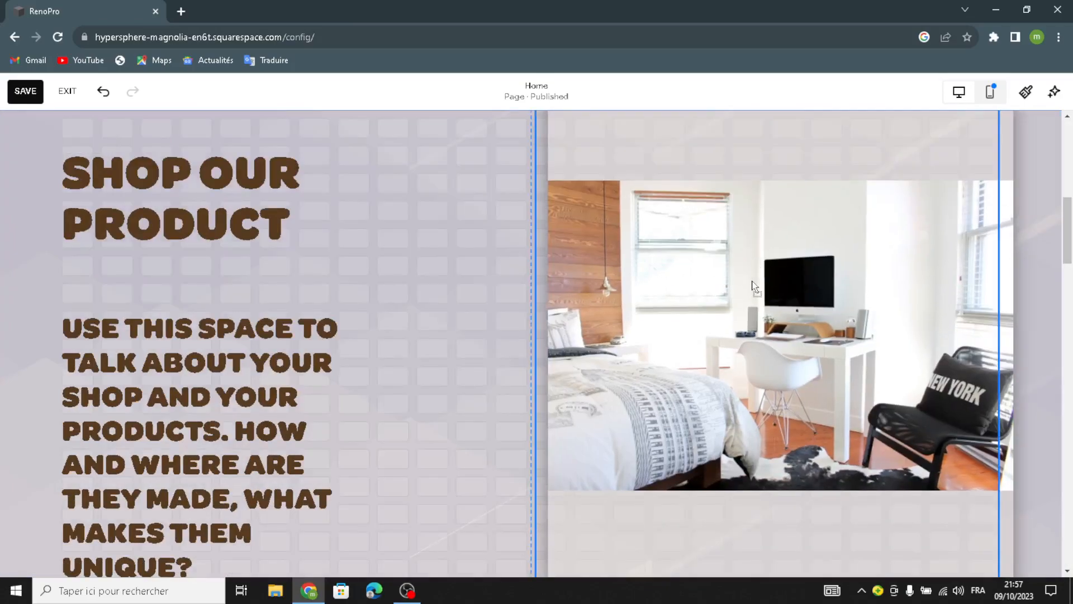
left_click_drag(473, 350, 461, 352)
left_click(460, 352)
Delete the three dark still-life images in the services section below
scroll(461, 352, "down", 5)
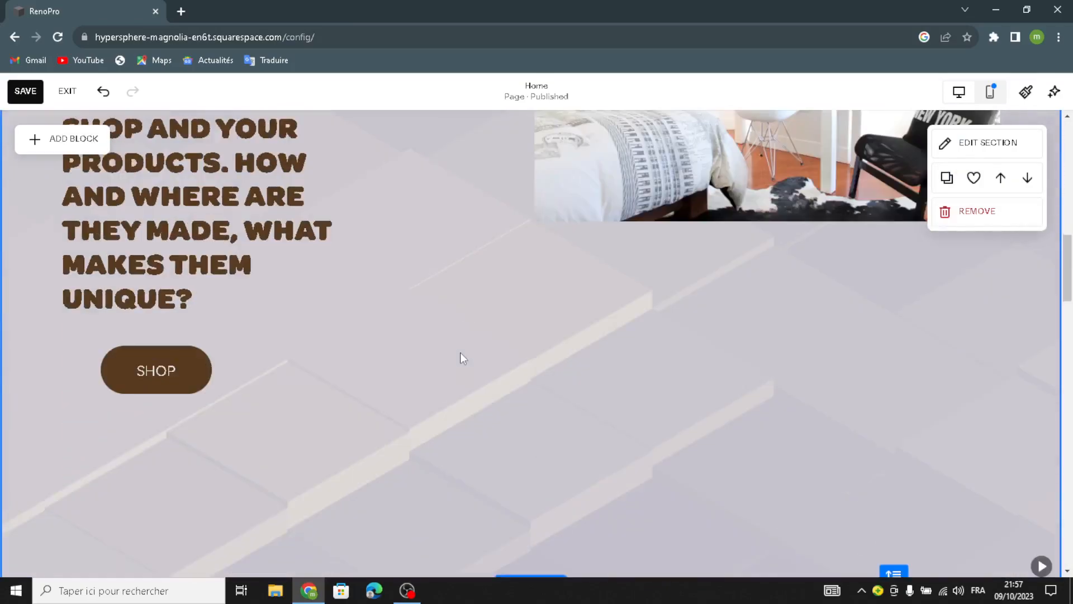
scroll(461, 352, "down", 5)
scroll(542, 390, "down", 5)
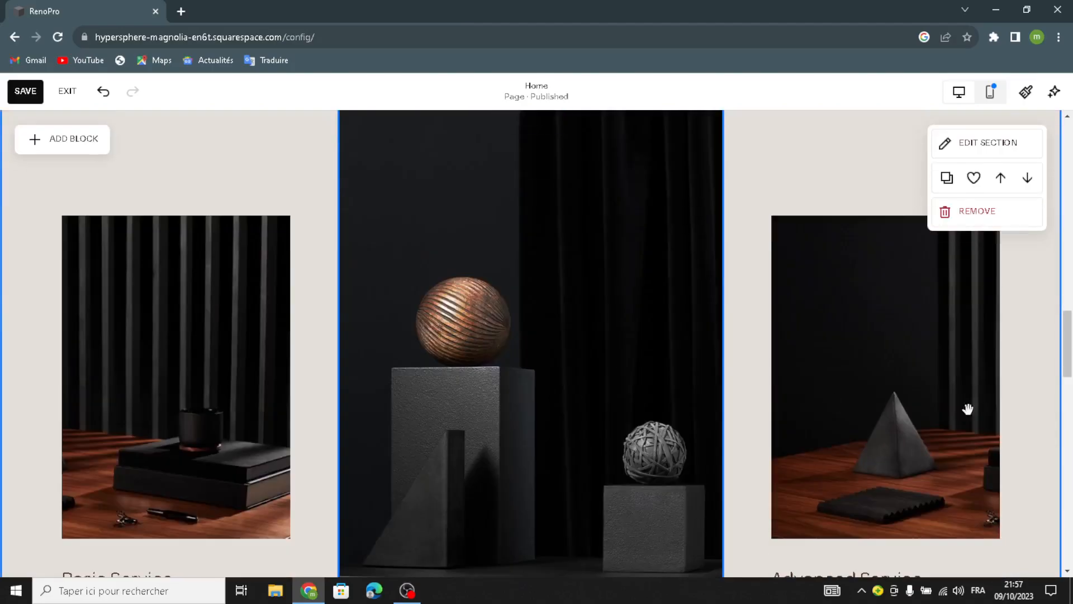
left_click(952, 230)
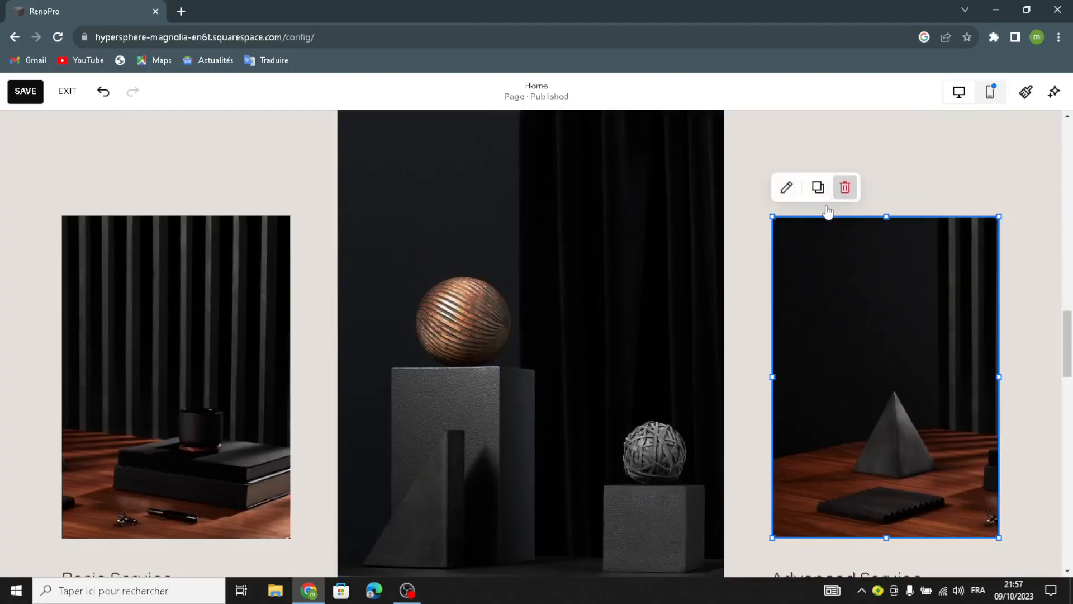
left_click(845, 188)
left_click(427, 191)
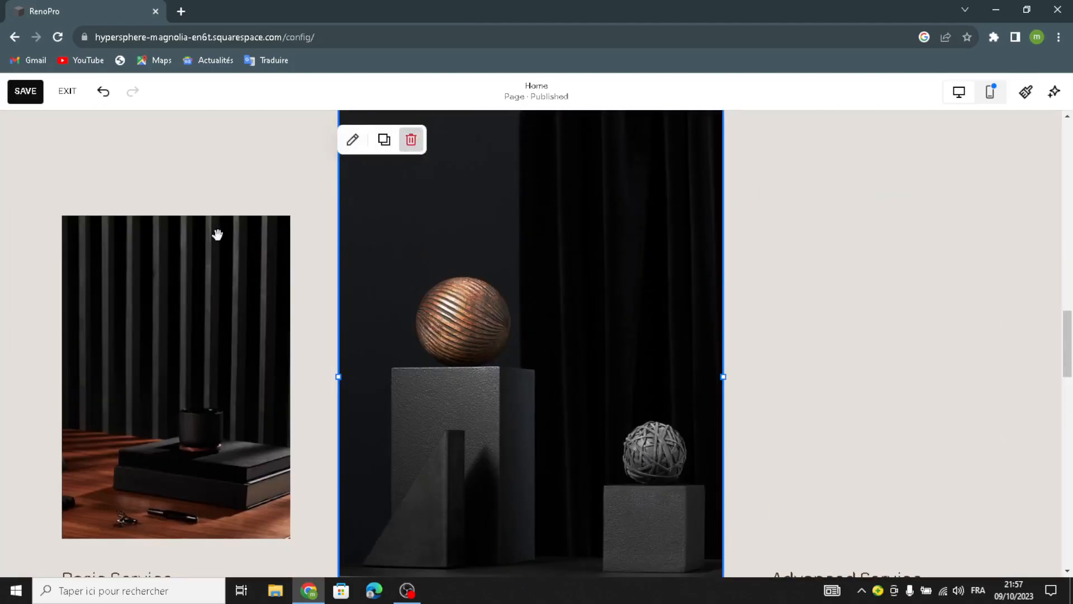
key("Delete")
left_click(200, 223)
left_click(134, 188)
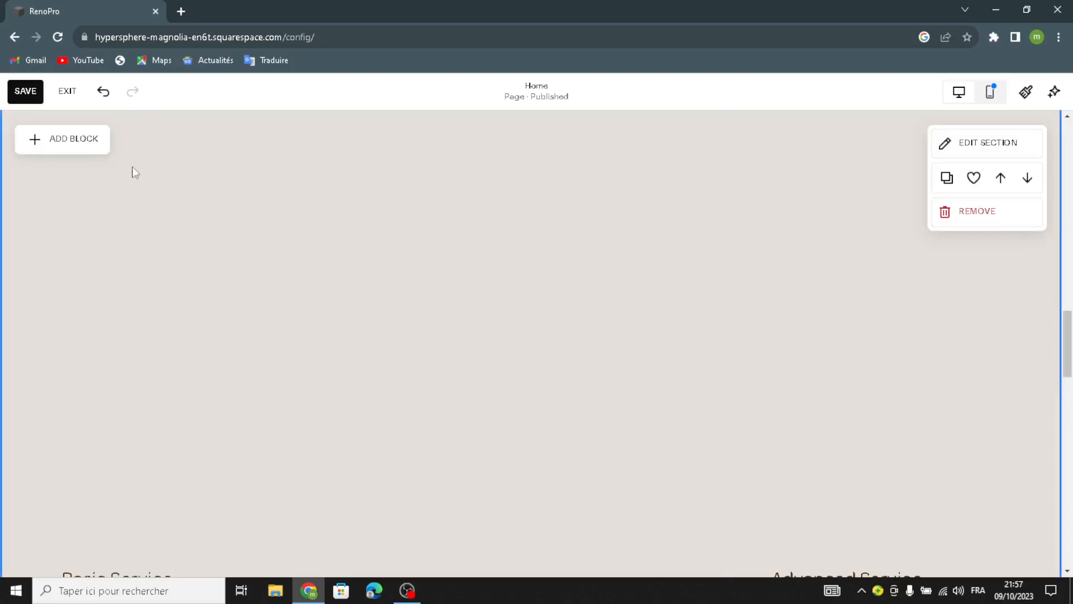
Add an empty image block centred in the services section
left_click(89, 159)
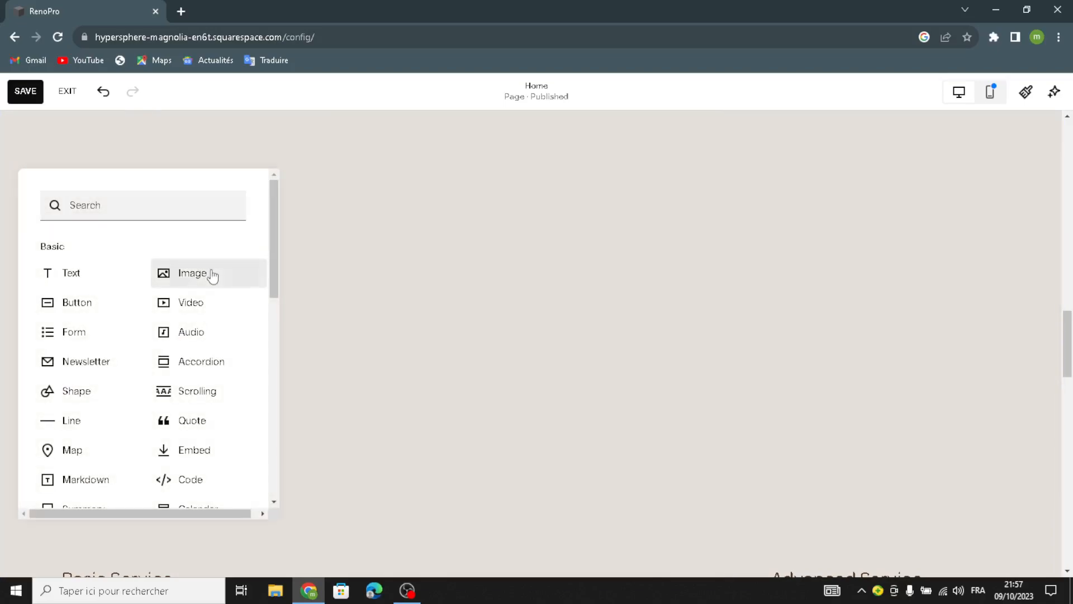
left_click(210, 275)
left_click_drag(242, 285, 581, 329)
Add a second empty image block above the Basic Service heading, starting at the grid's outer edge
left_click(53, 148)
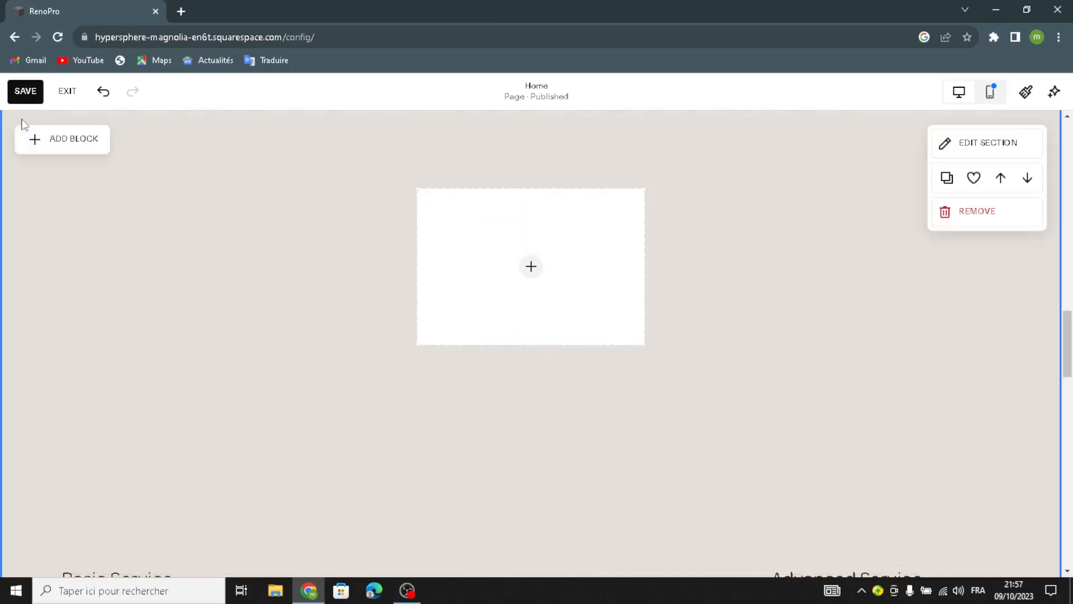
left_click(33, 136)
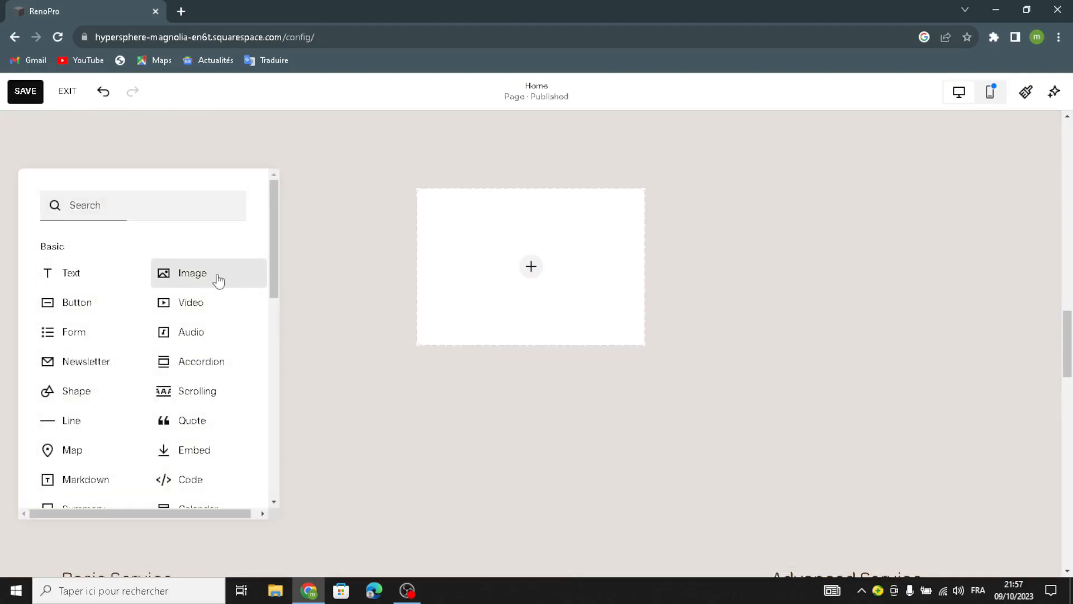
left_click(212, 280)
left_click_drag(238, 271, 237, 256)
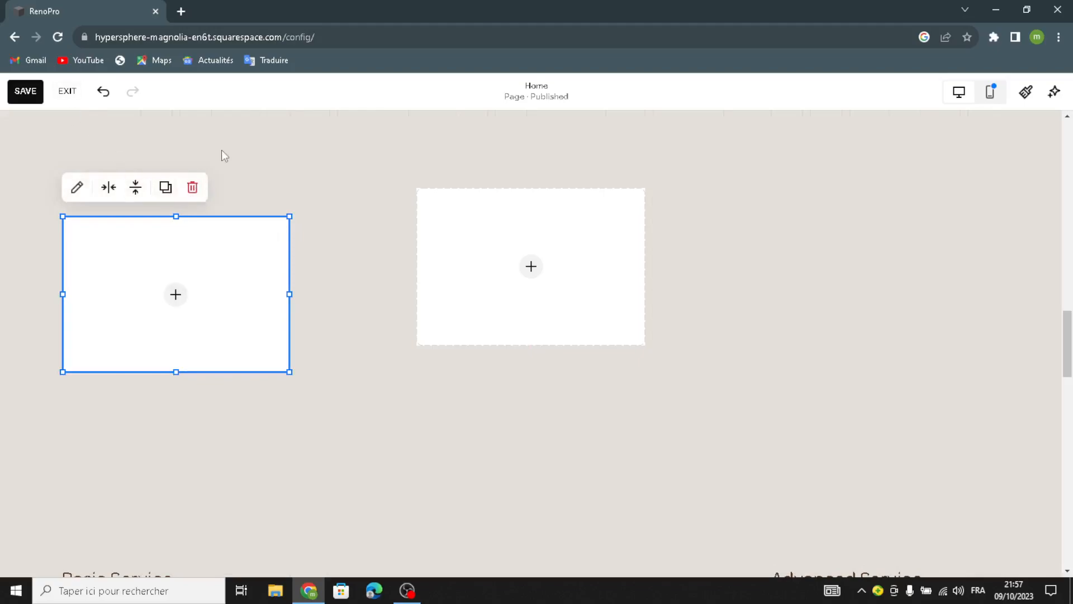
Add a third empty image block above the Advanced Service heading, level with the block above Basic Service
left_click(80, 114)
left_click(65, 137)
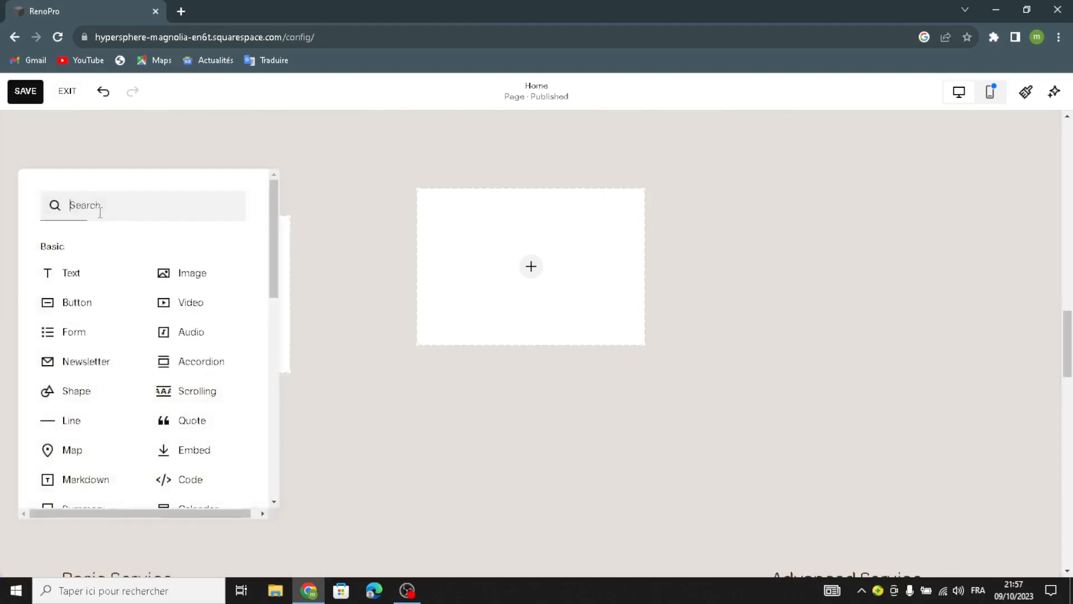
left_click(176, 275)
left_click_drag(254, 265, 924, 321)
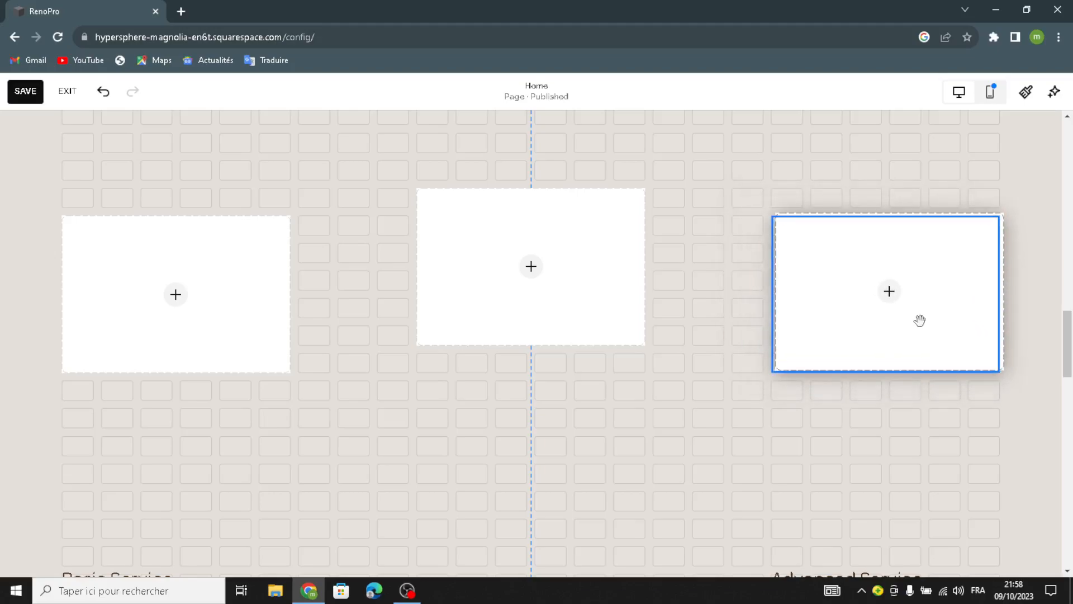
Open the image picker for the centre block and search the free images for "home improvment and renovation"
mouse_move(547, 273)
left_mouse_down()
mouse_move(526, 269)
mouse_move(590, 270)
mouse_move(540, 277)
left_mouse_up()
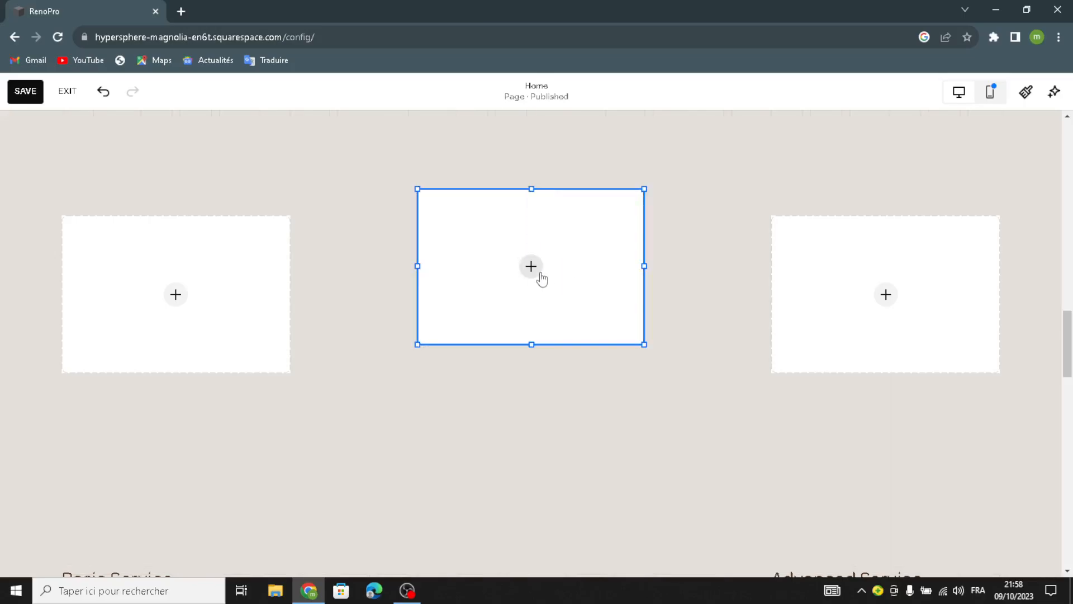
left_click(536, 273)
left_click(525, 296)
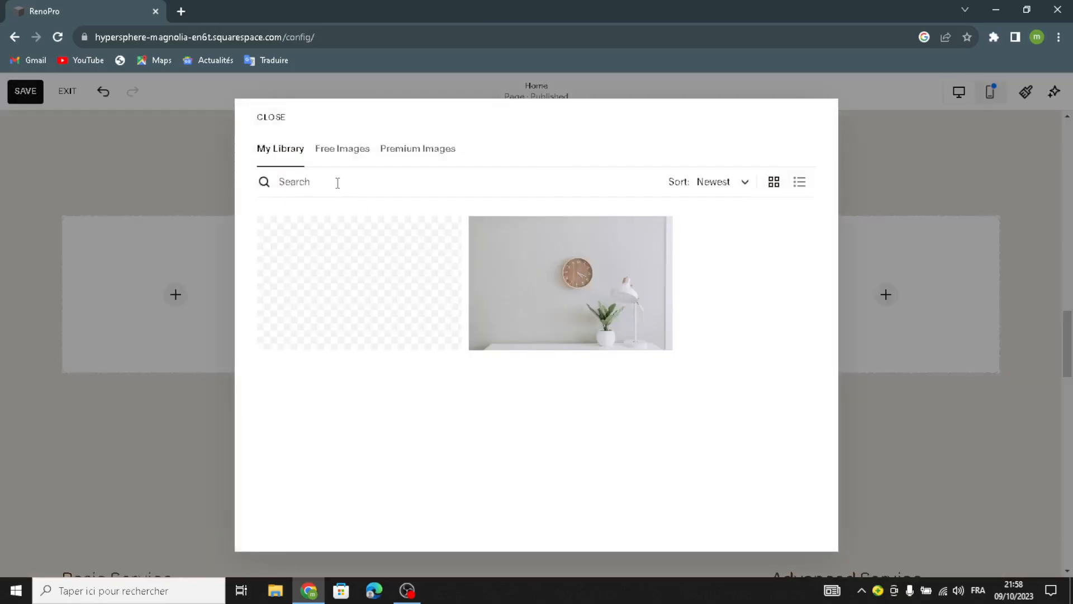
left_click(324, 181)
type("home im")
type("porvment ")
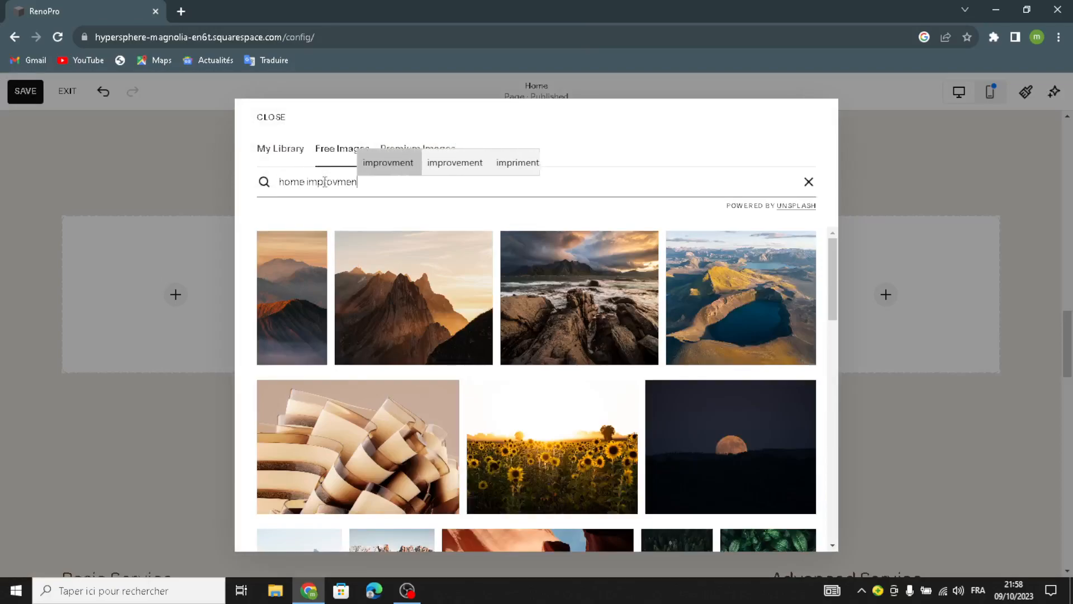
type("and renovati")
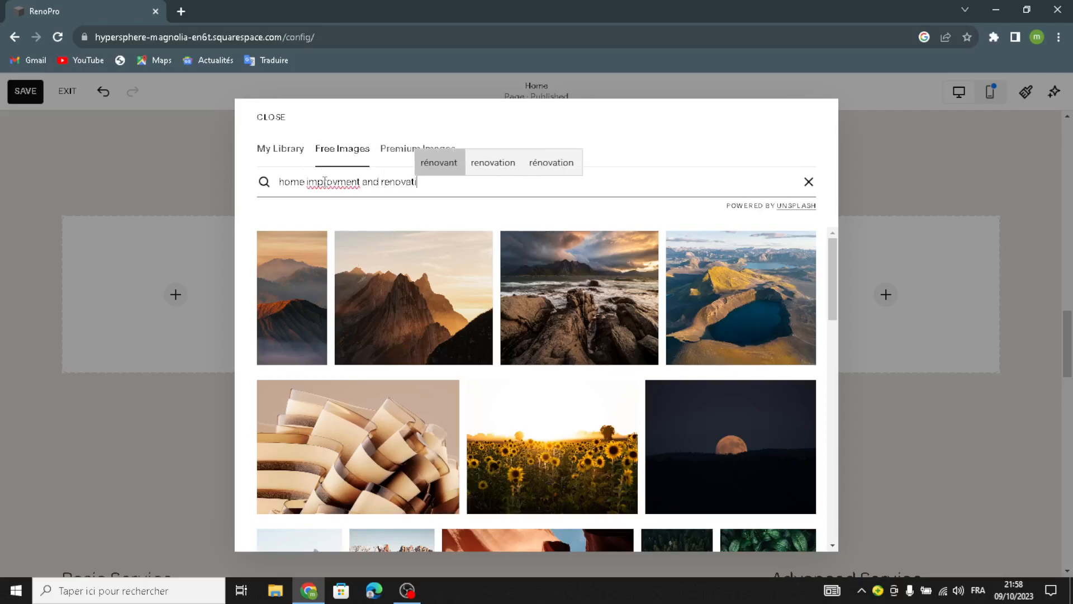
type("on")
key("Return")
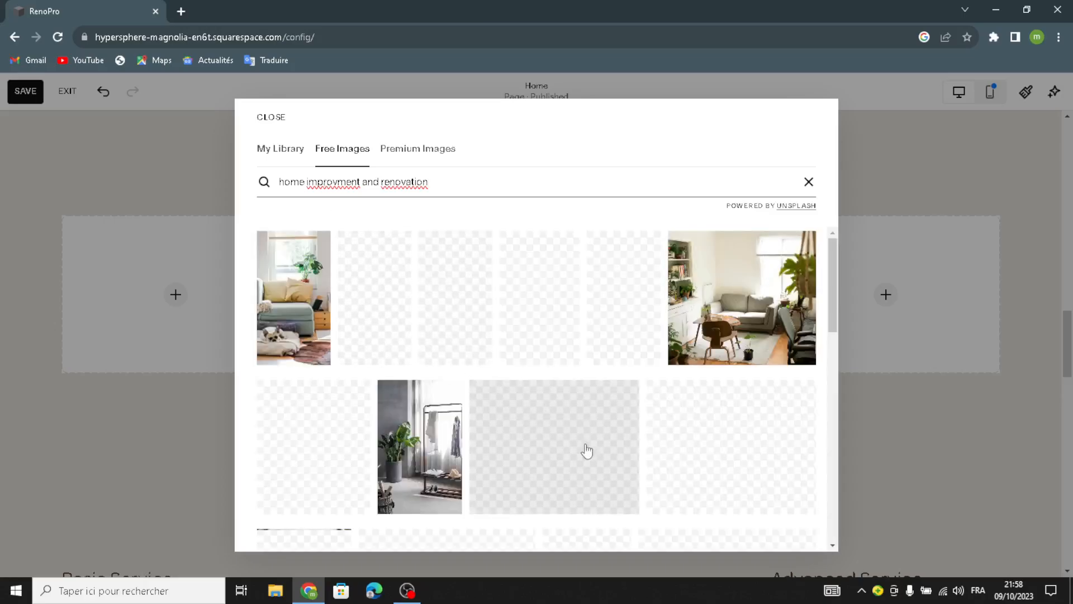
Add the free photo of the clothes rack beside a potted plant to the centre image block
scroll(453, 450, "down", 1)
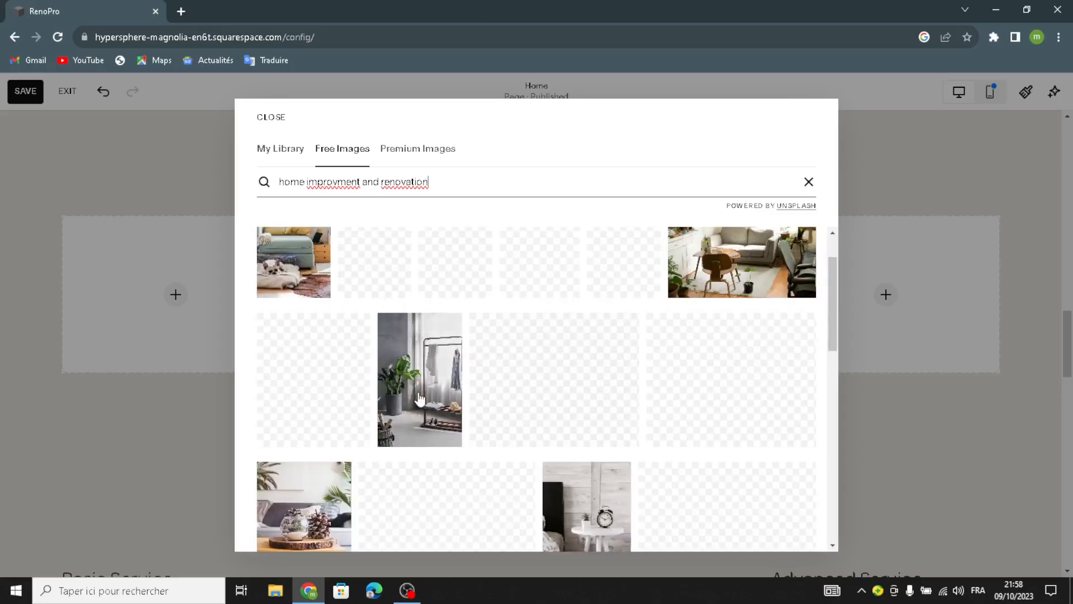
left_click(419, 398)
left_click(622, 407)
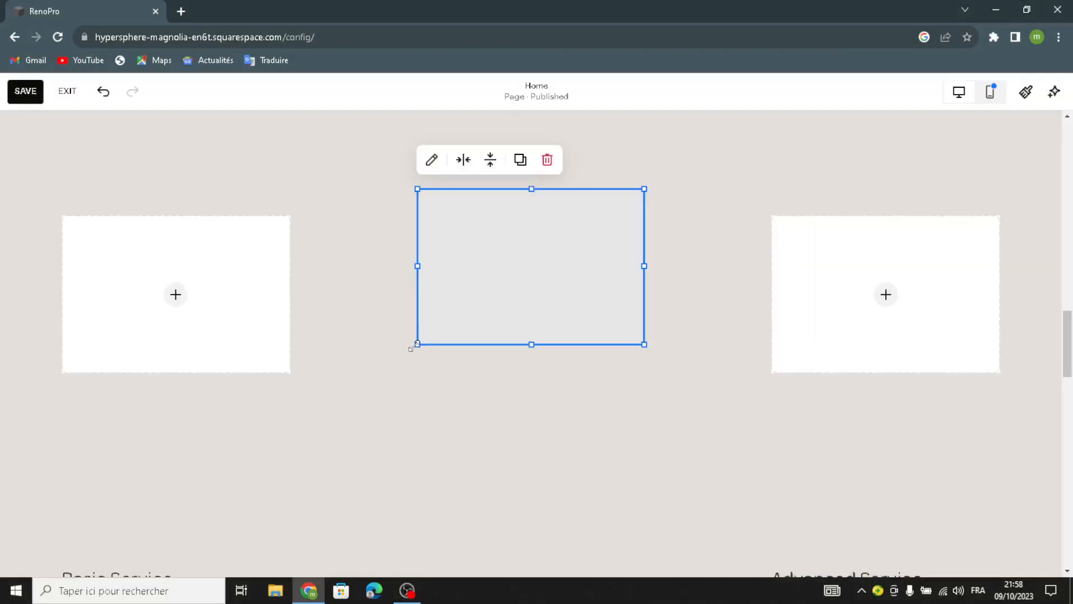
Enlarge the clothes-rack image into a tall centred block that reaches close to the empty blocks on both sides
left_click_drag(411, 347, 352, 598)
left_click_drag(646, 188, 675, 102)
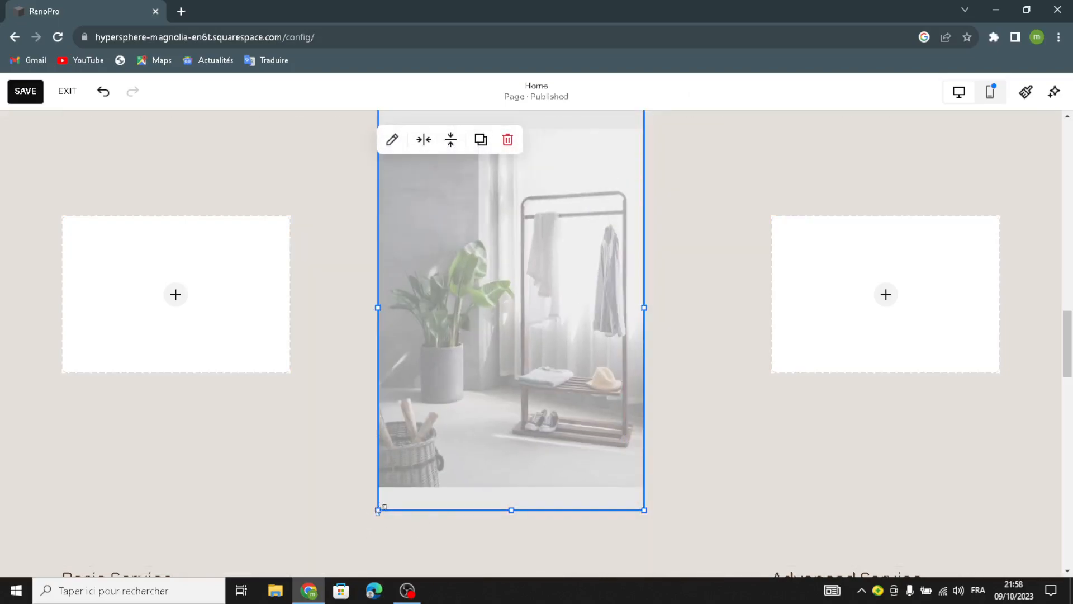
scroll(670, 198, "up", 2)
left_click_drag(648, 234, 682, 253)
scroll(682, 336, "down", 3)
left_click_drag(644, 445, 576, 411)
left_click_drag(523, 363, 505, 398)
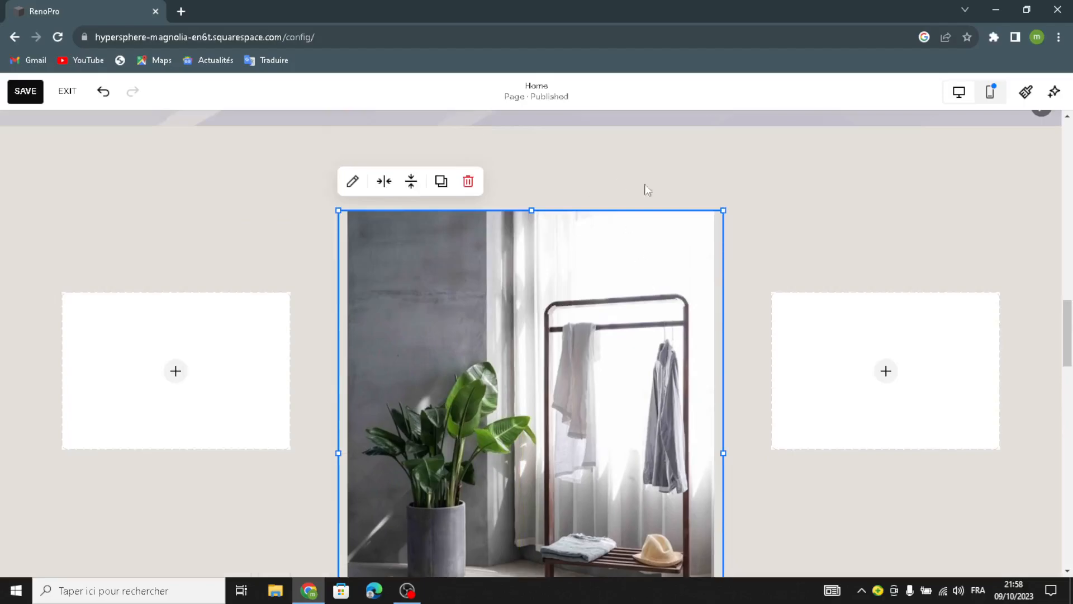
left_click_drag(711, 170, 750, 259)
Open the image picker for the empty block above Advanced Service and search the free images for "home improvment and renovation"
scroll(750, 260, "down", 3)
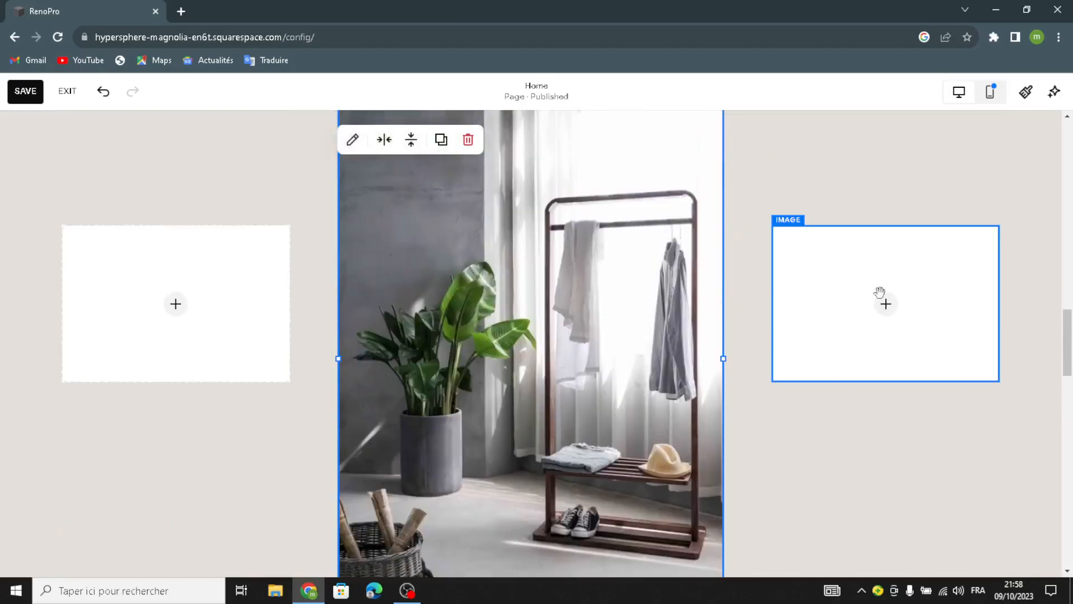
left_click(838, 297)
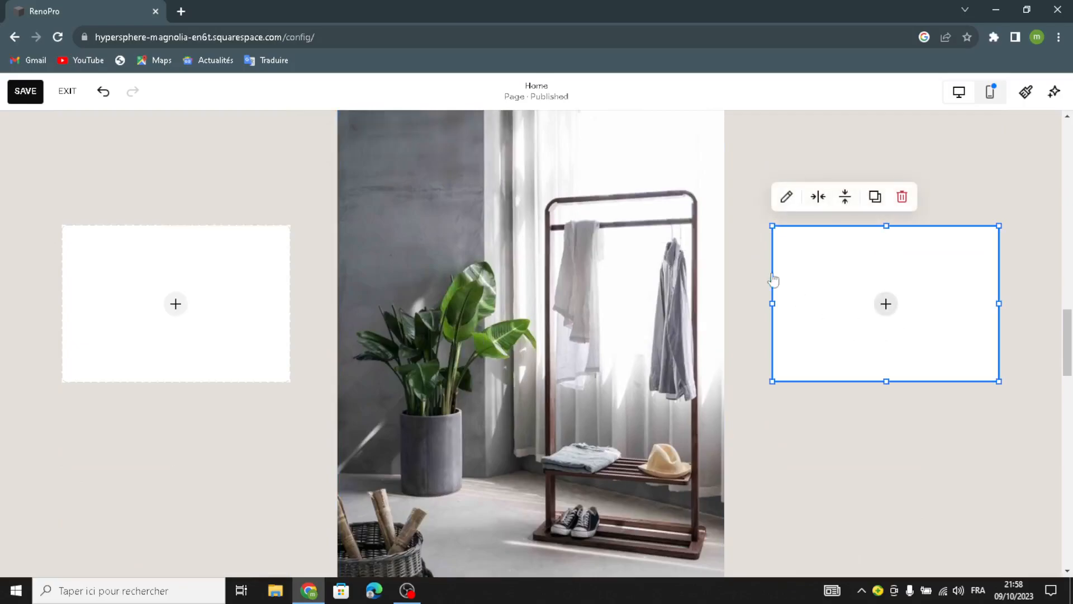
left_click(884, 316)
left_click(860, 328)
left_click(330, 147)
type("hol")
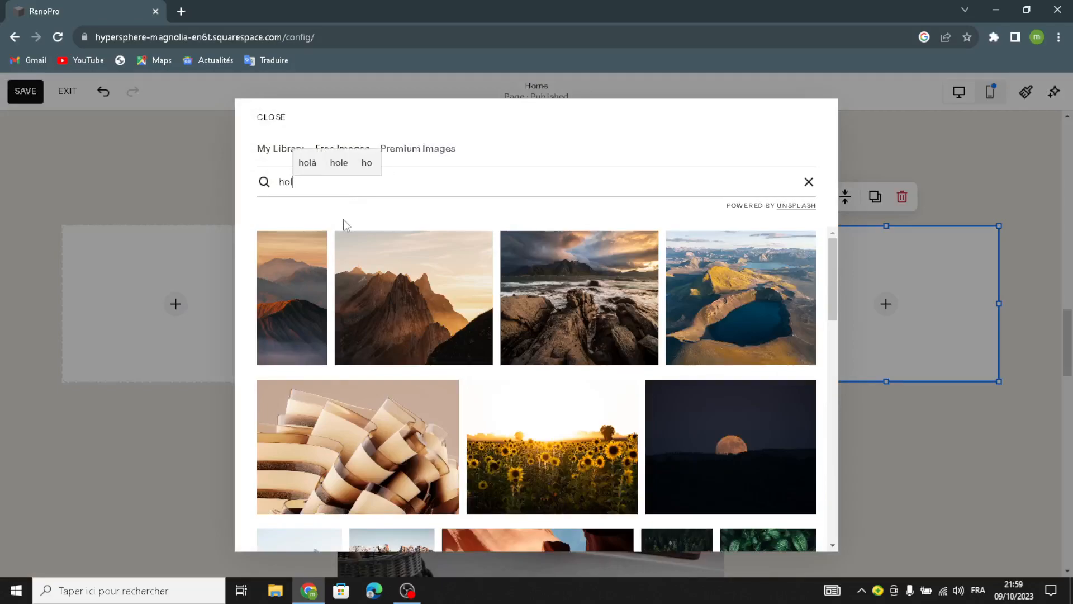
key("BackSpace")
type("me impr")
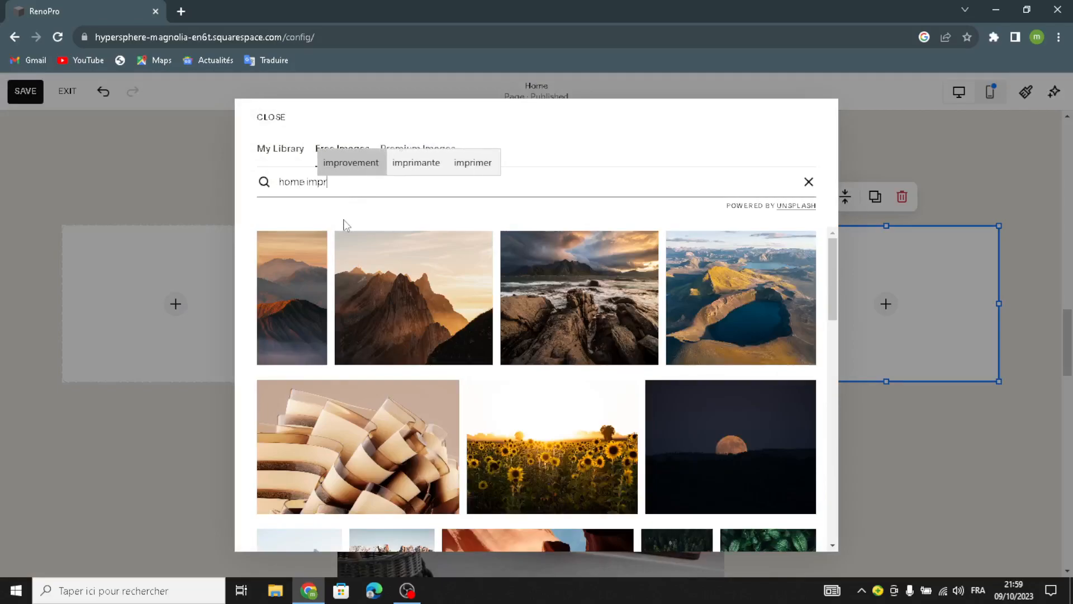
type("ovment a")
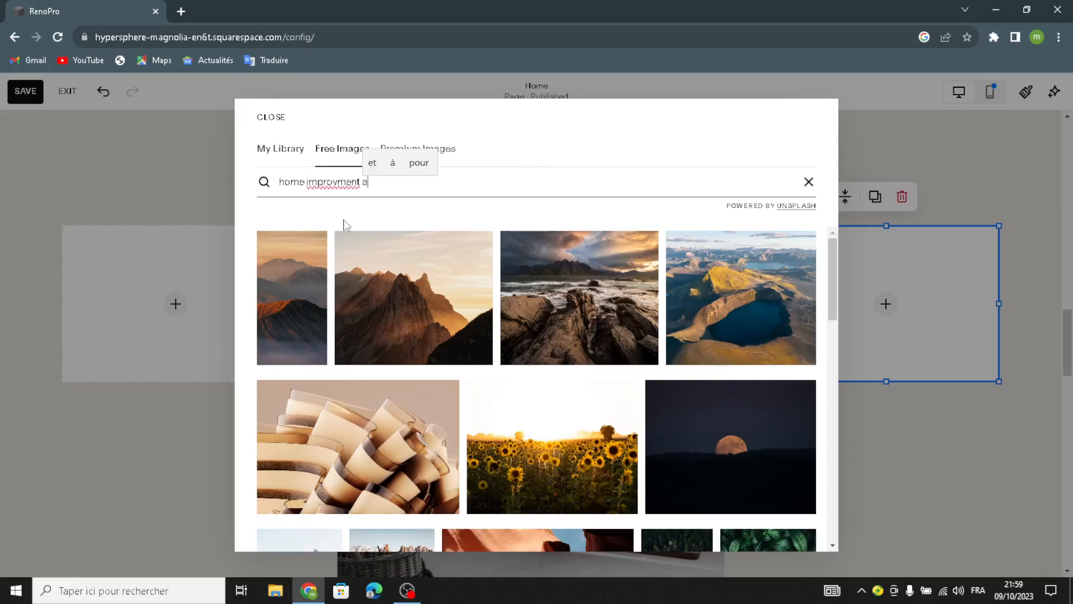
type("nd renov")
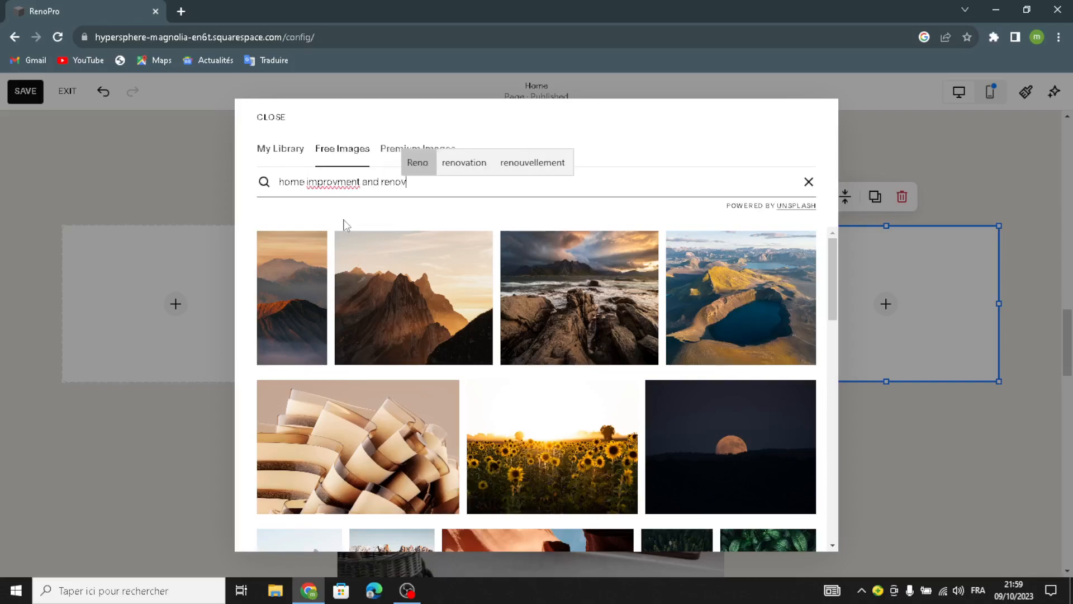
type("ation")
key("Return")
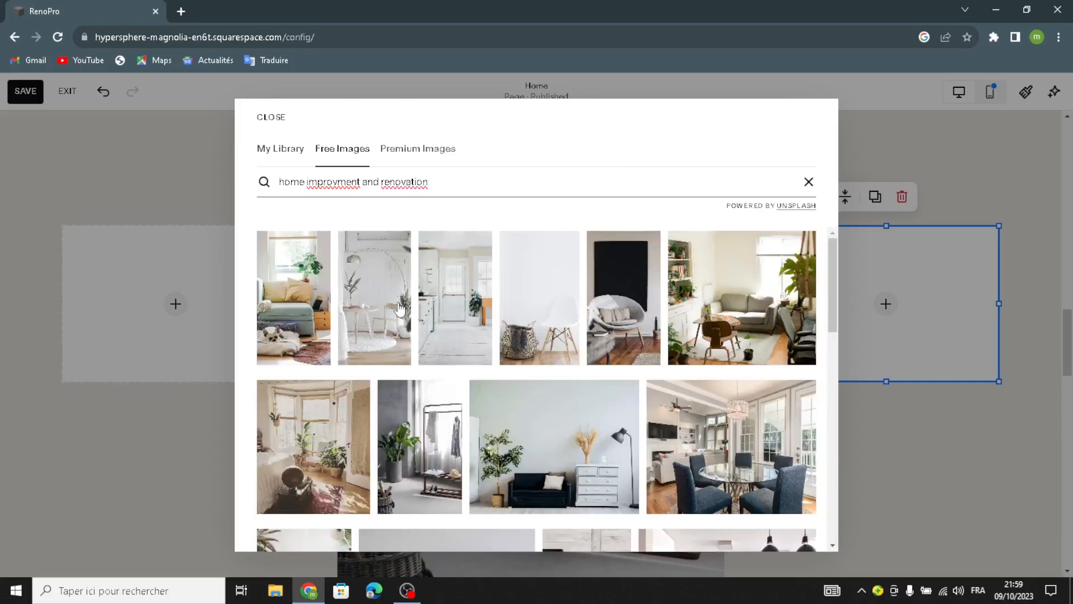
Add the free photo of the wooden coffee table with pine cones and a glass bowl to the block above Advanced Service
scroll(693, 354, "down", 2)
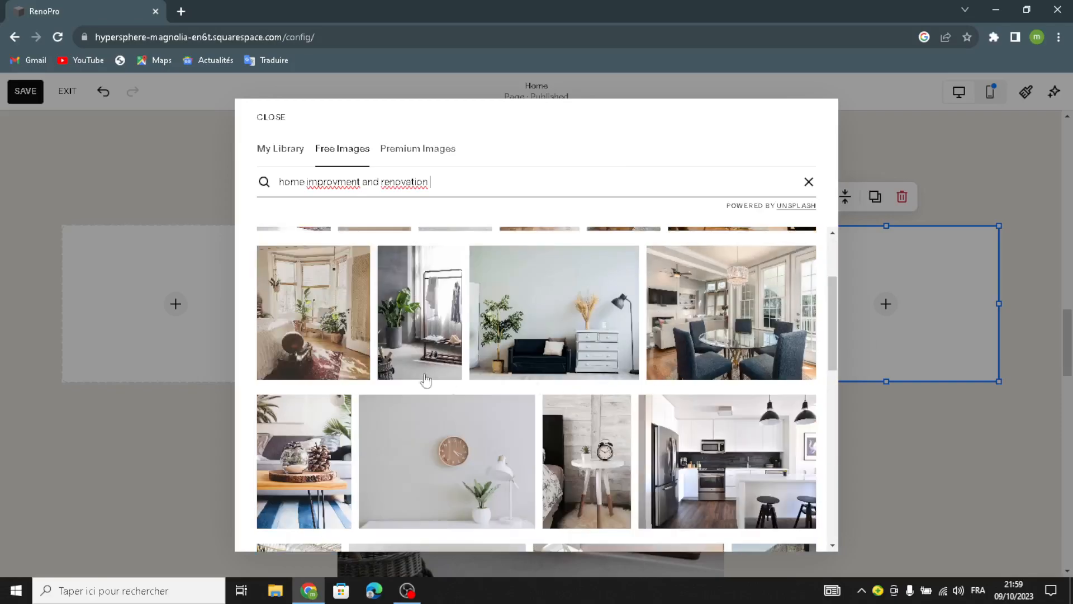
scroll(358, 380, "down", 3)
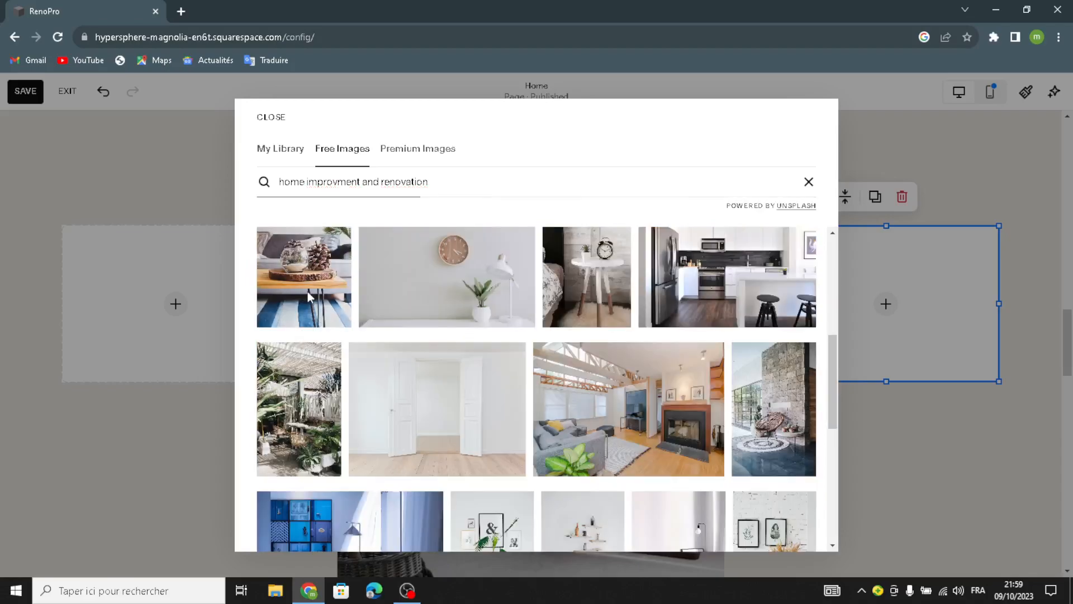
left_click(309, 296)
left_click(618, 416)
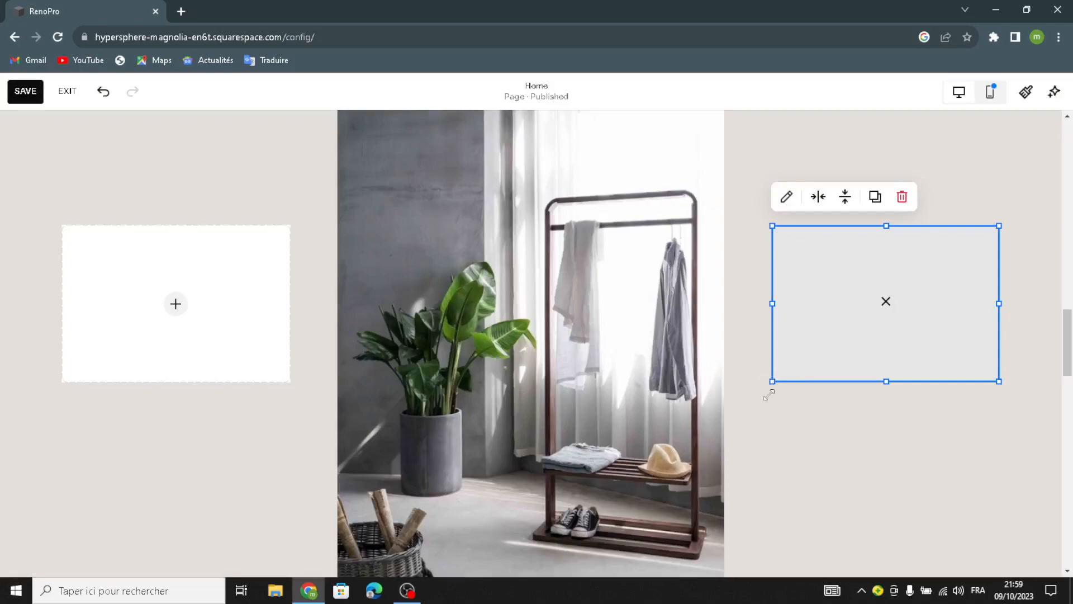
Stretch the coffee-table image into a tall portrait block and lower it to sit just above the Advanced Service heading
left_click_drag(768, 395, 774, 438)
left_click_drag(766, 202, 770, 143)
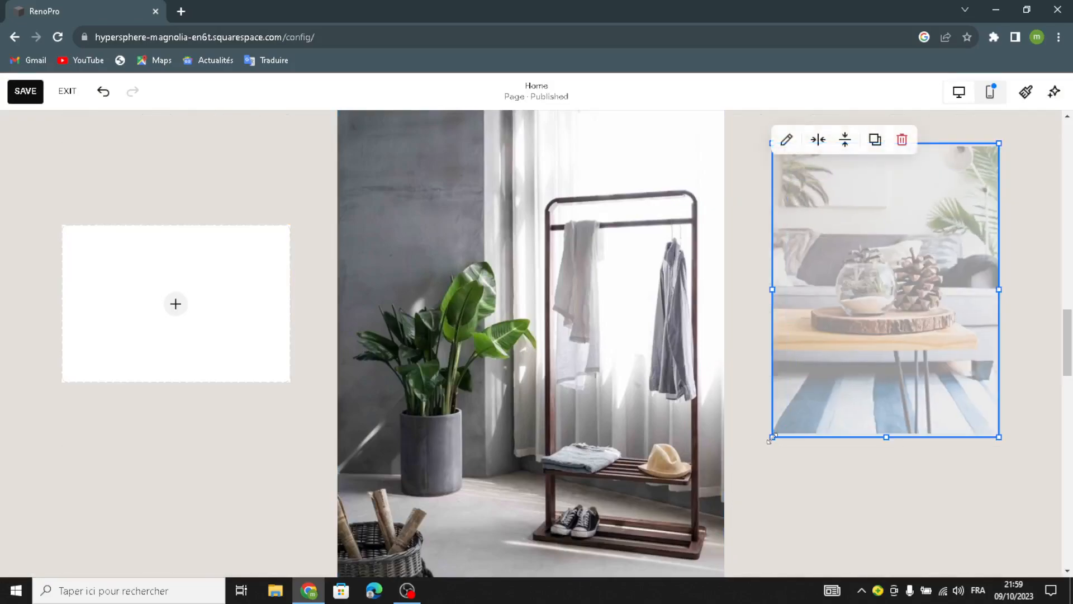
left_click_drag(772, 437, 773, 464)
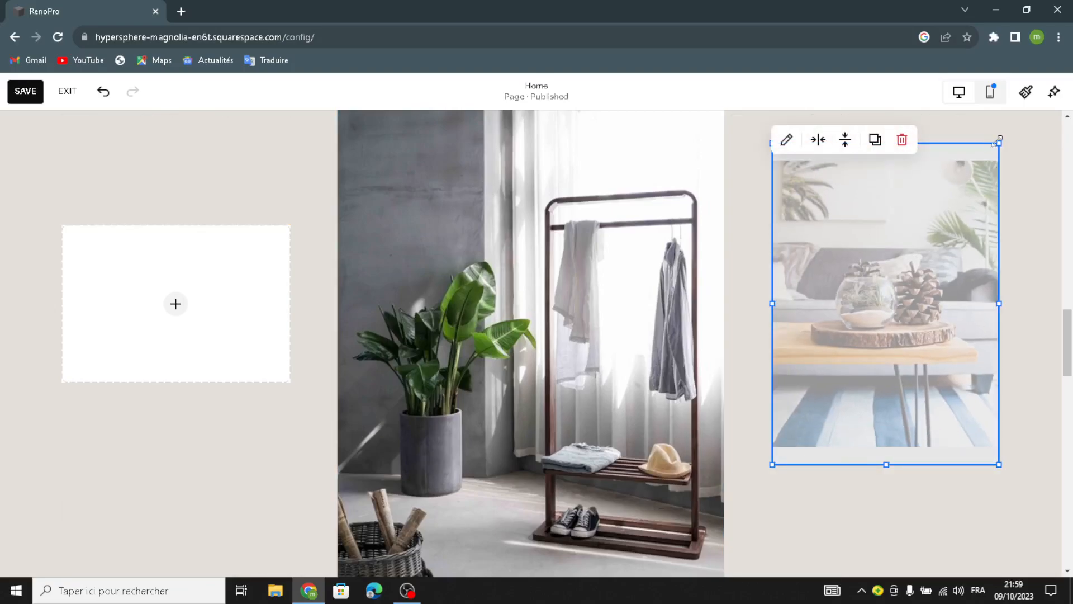
left_click_drag(995, 128, 989, 115)
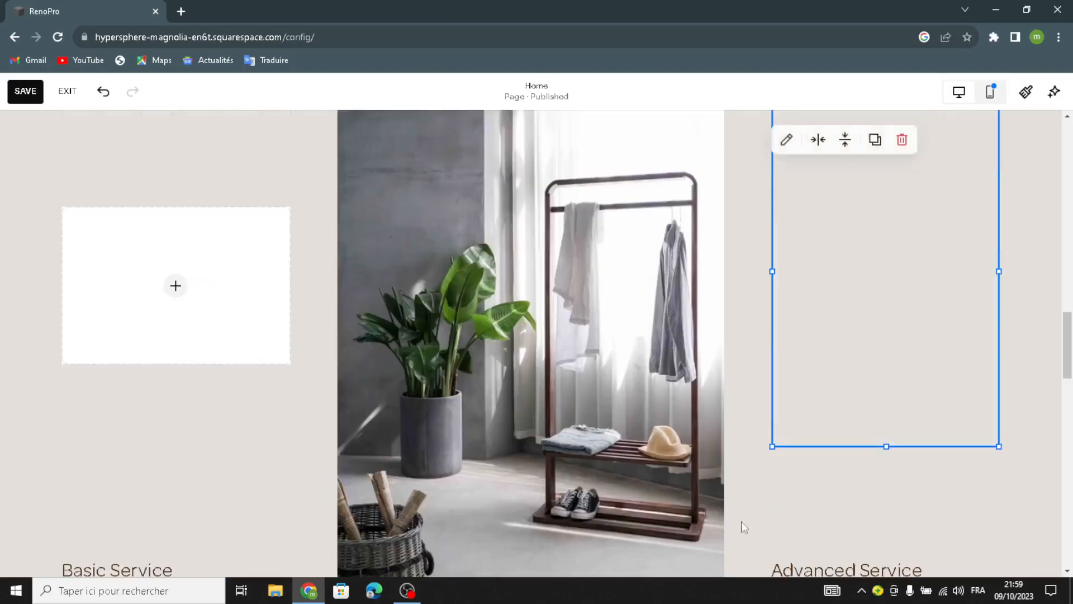
scroll(938, 223, "down", 1)
left_click_drag(904, 260, 897, 307)
scroll(898, 306, "up", 2)
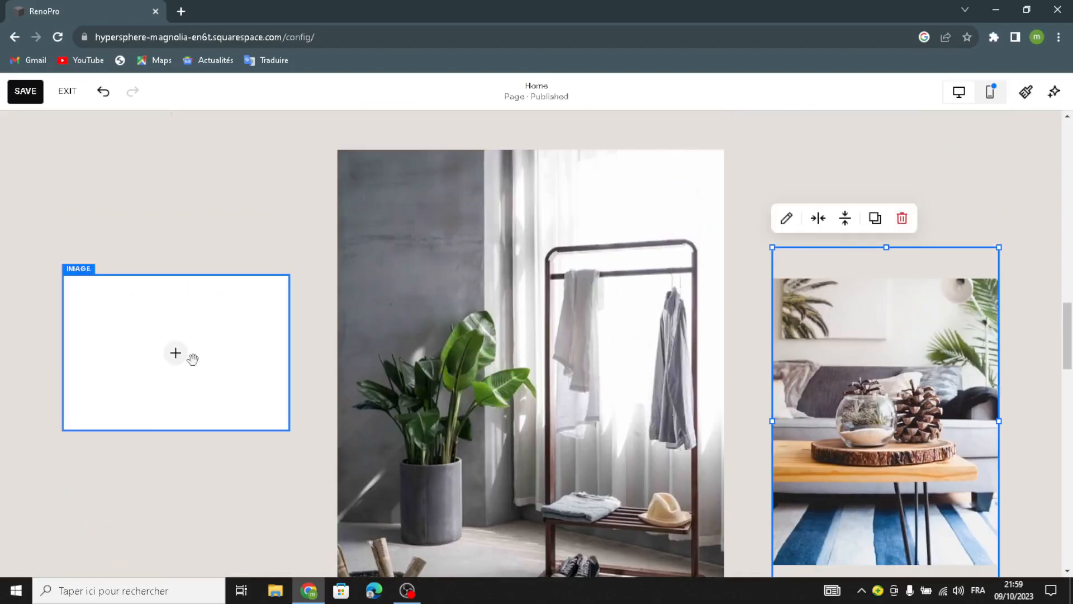
Open the image picker for the empty block above Basic Service and search the free images for "home improvment and renovation"
left_click(175, 354)
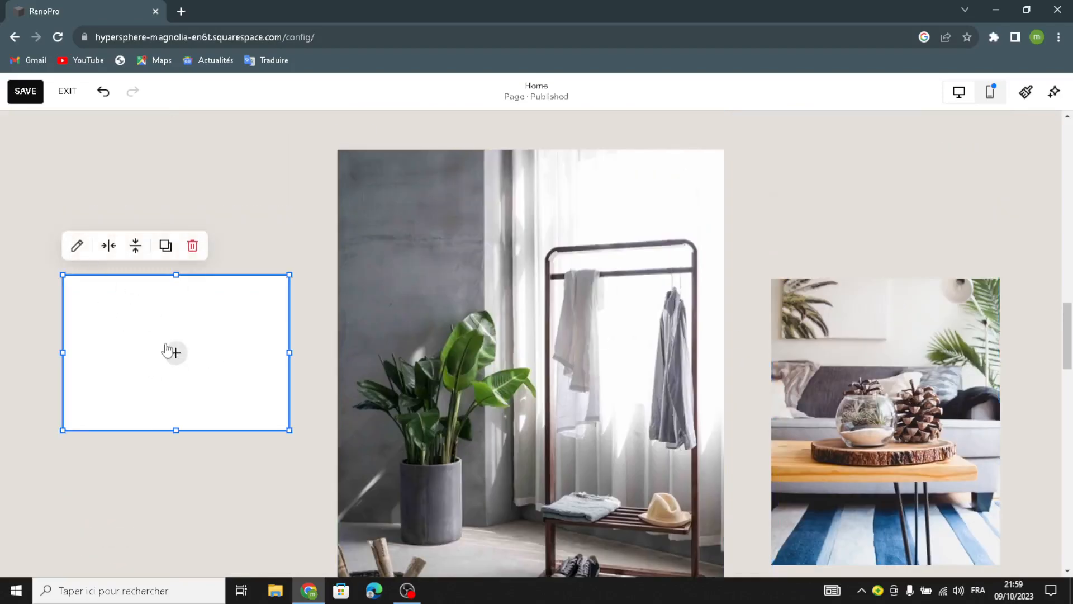
left_click(166, 351)
left_click(167, 376)
left_click(318, 149)
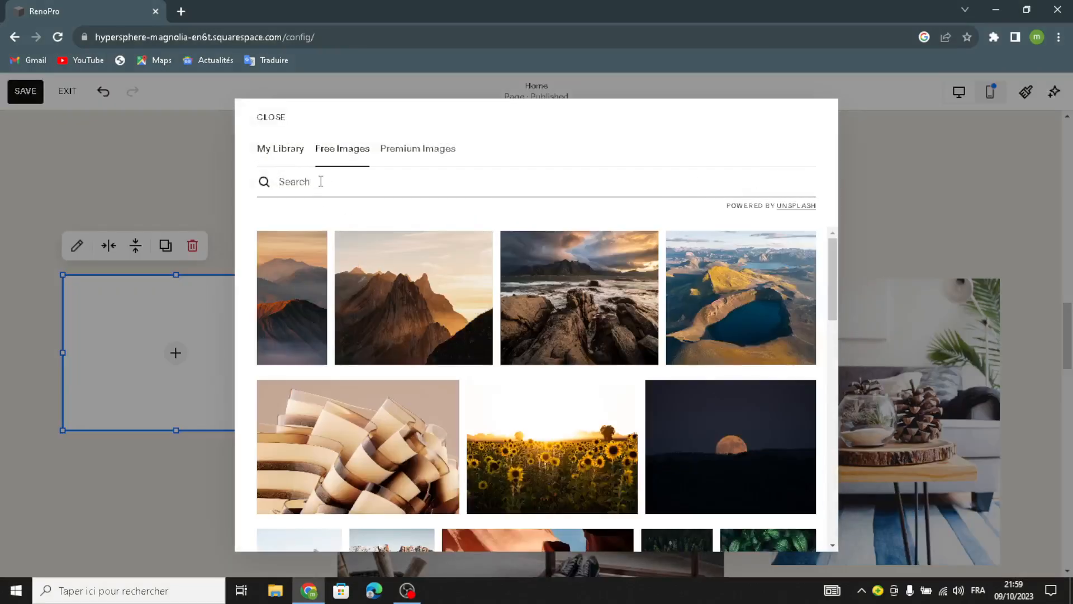
type("home")
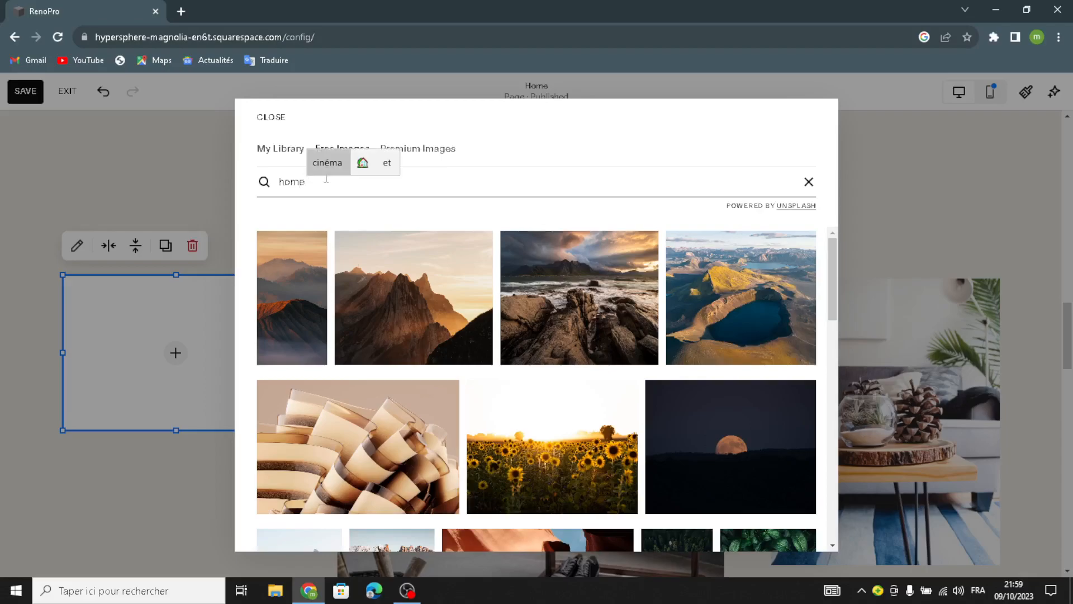
type(" impro")
key("BackSpace")
type("improvment and")
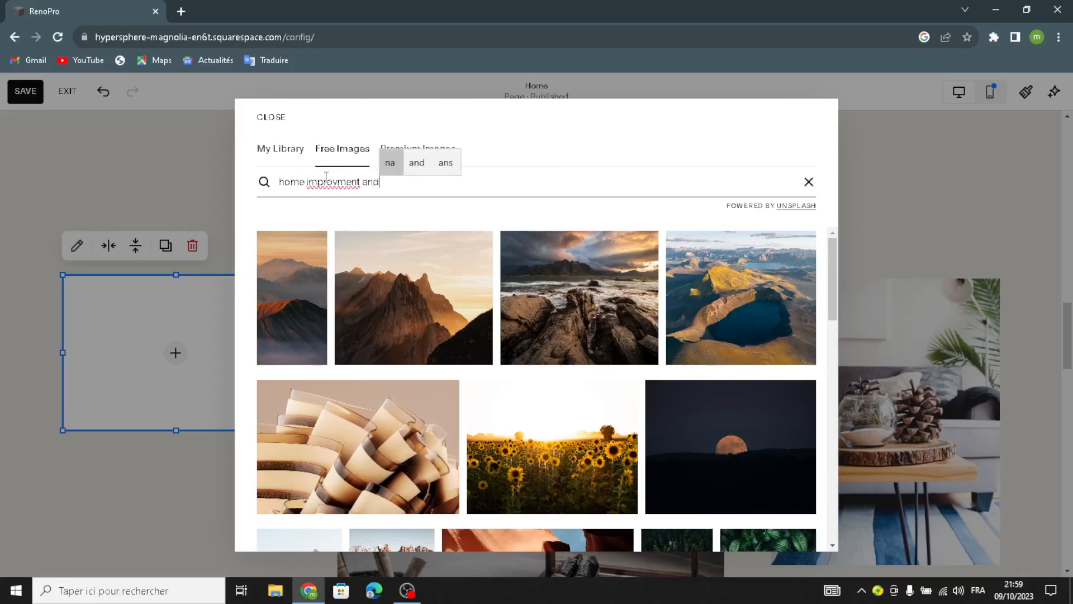
type(" renovation")
key("Return")
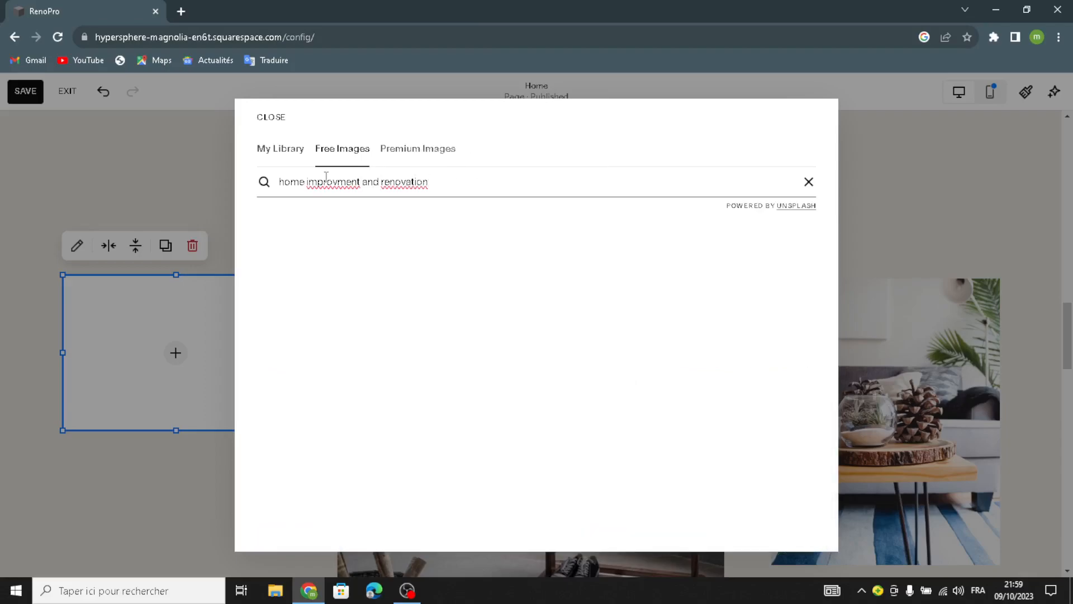
Add the free photo of the desk with a potted palm and framed ampersand to the block above Basic Service
scroll(638, 411, "down", 5)
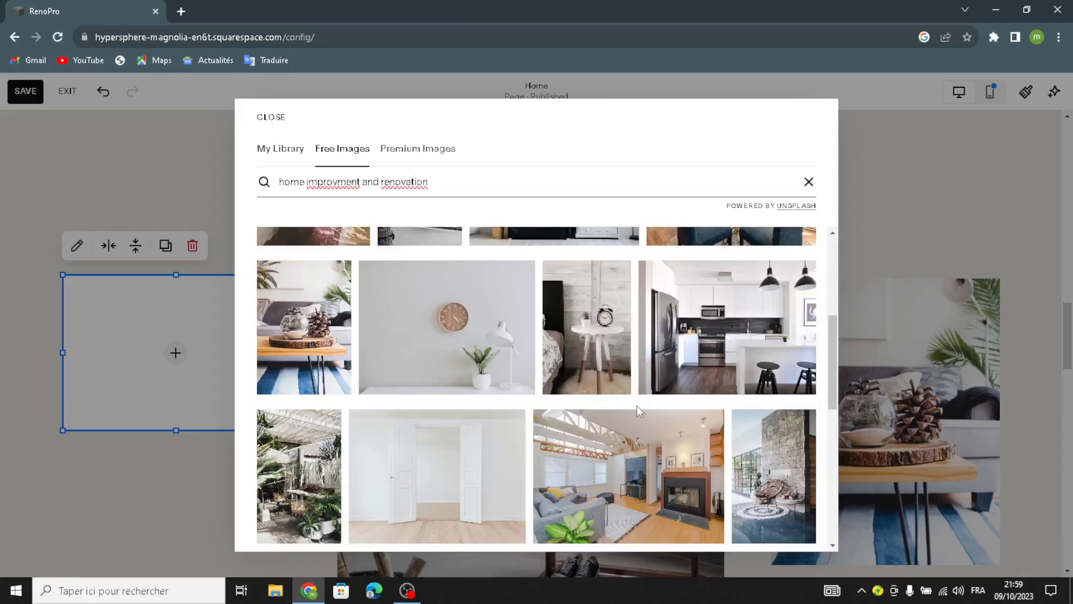
scroll(430, 363, "down", 6)
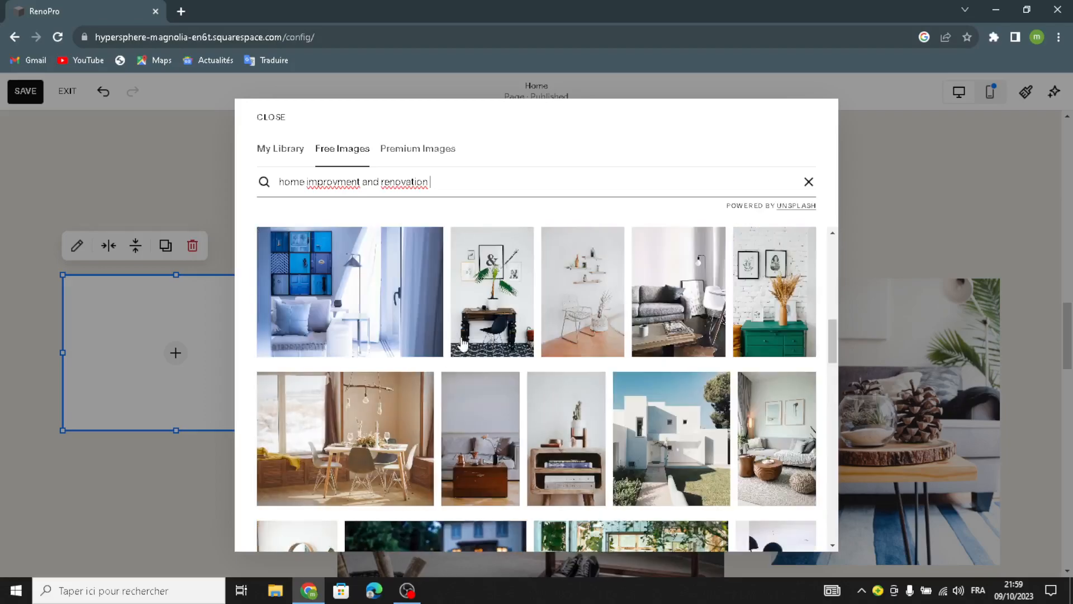
left_click(478, 332)
left_click(639, 412)
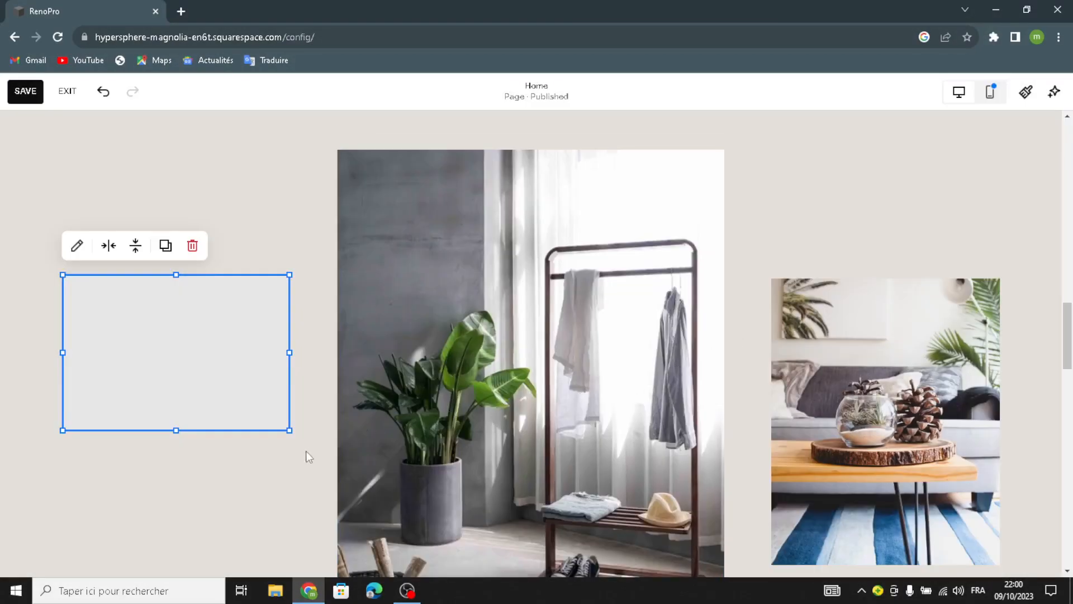
Stretch the desk image downward into a tall block that ends level with the coffee-table image
left_click_drag(289, 429, 259, 561)
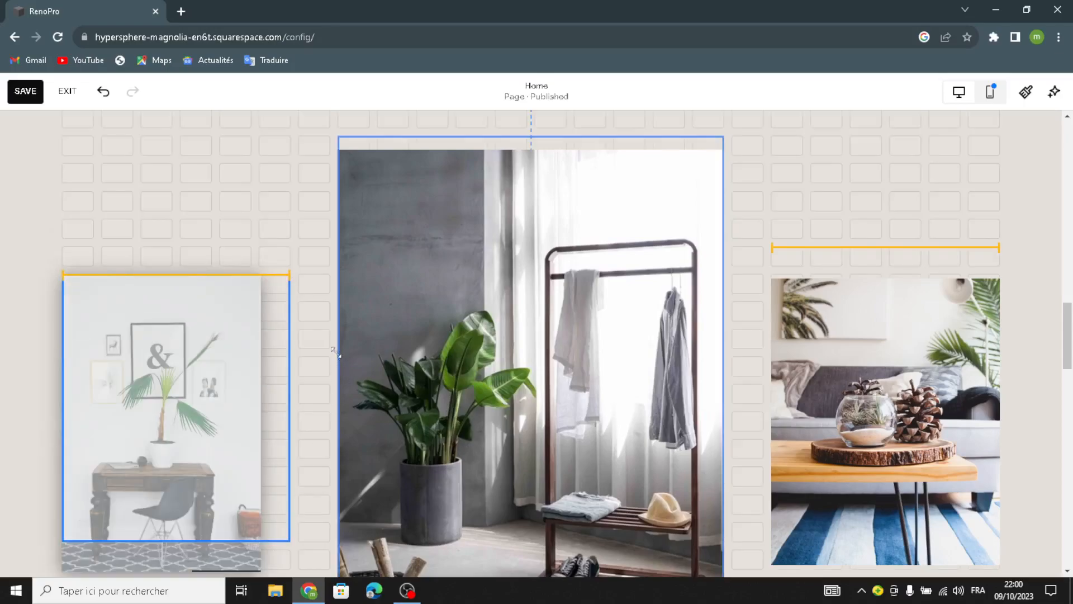
left_click_drag(254, 274, 289, 267)
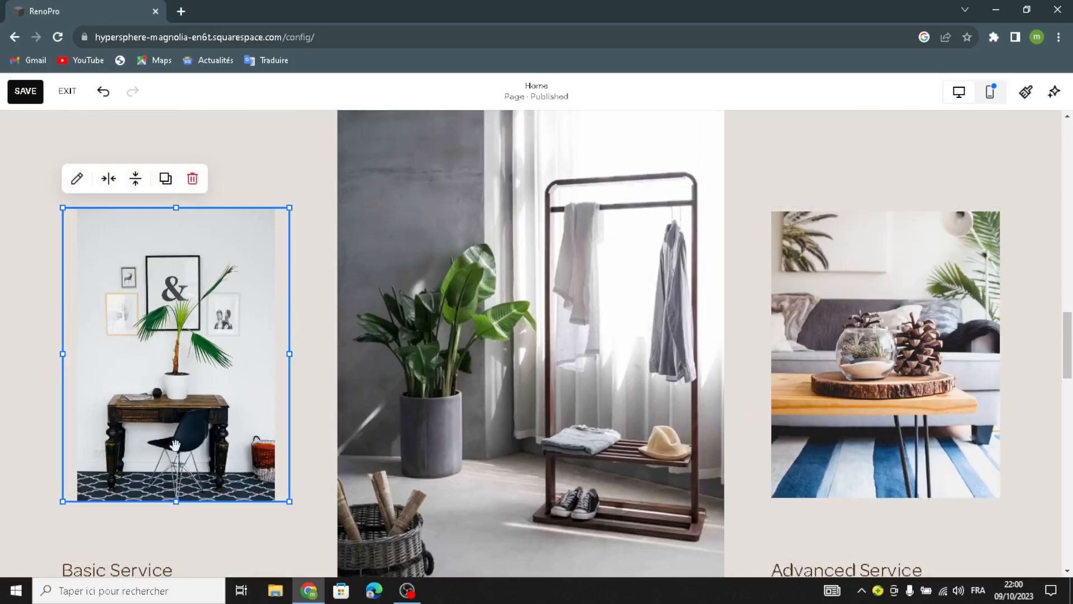
left_click(318, 428)
Move the Basic, Intermediate and Advanced Service names and prices up closer beneath their images
scroll(223, 425, "down", 2)
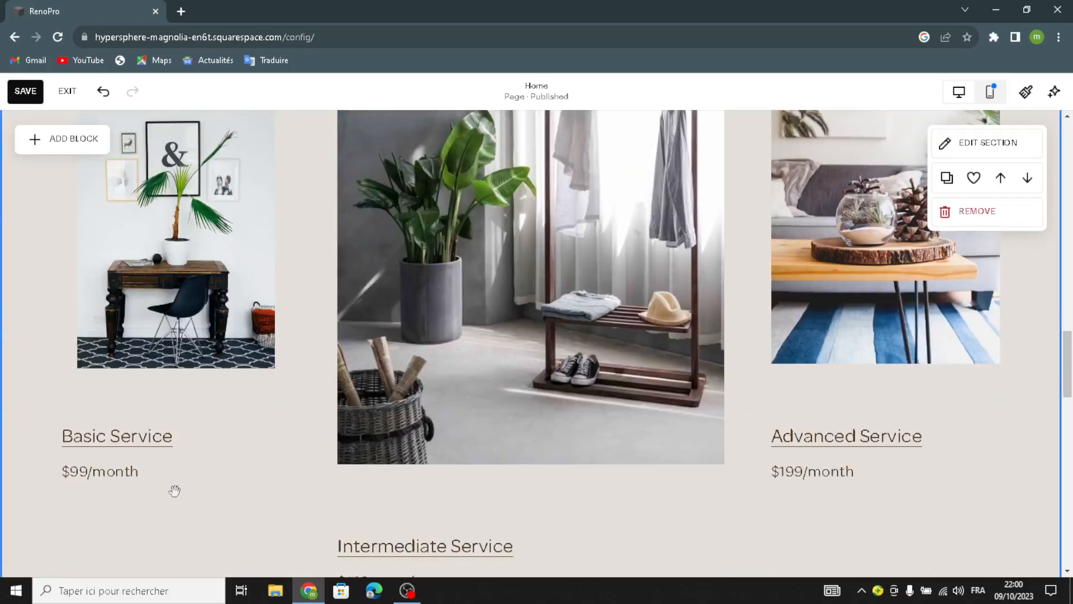
left_click_drag(144, 441, 163, 455)
left_click(173, 481)
left_click_drag(446, 548, 468, 477)
left_click_drag(801, 353, 803, 326)
left_click_drag(811, 373, 801, 366)
Give the services section the overlapping angled-layers background art used in the section above it
scroll(799, 367, "up", 4)
scroll(799, 367, "up", 5)
left_click(988, 398)
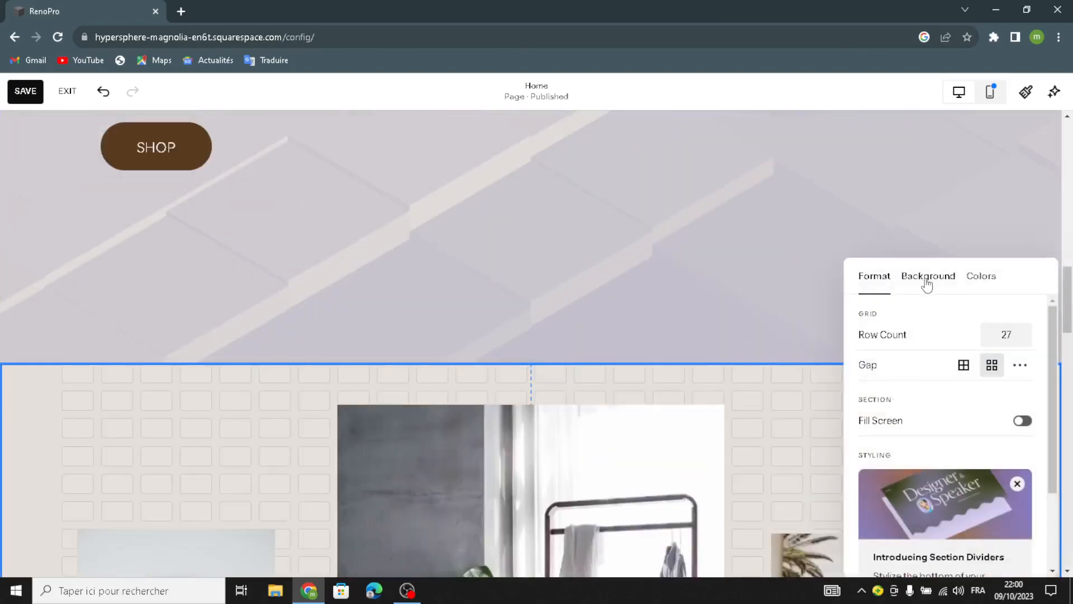
left_click(928, 277)
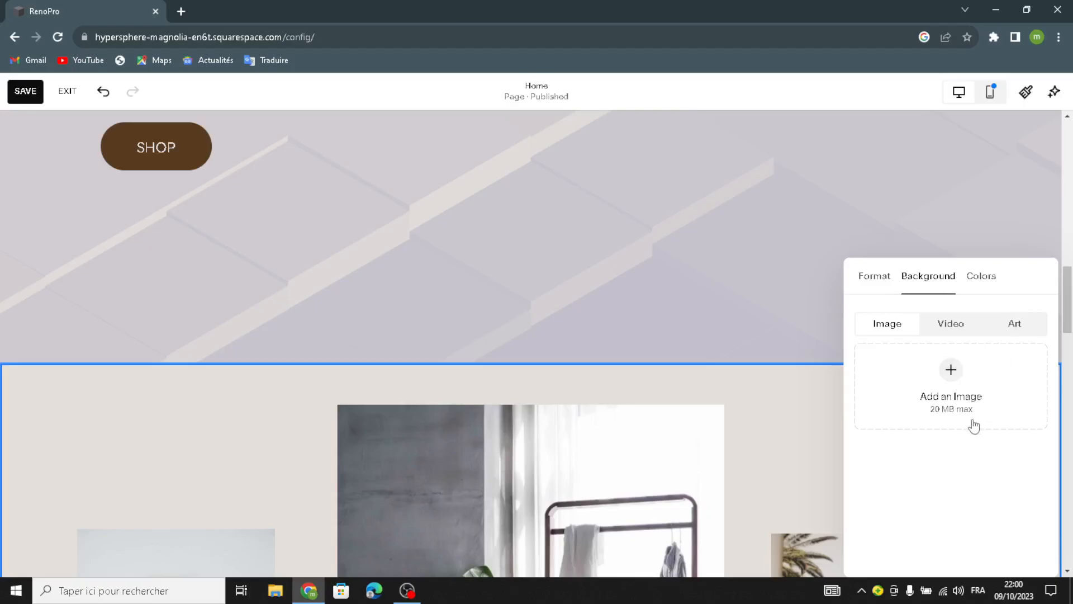
scroll(959, 453, "down", 4)
left_click(974, 448)
scroll(777, 434, "down", 7)
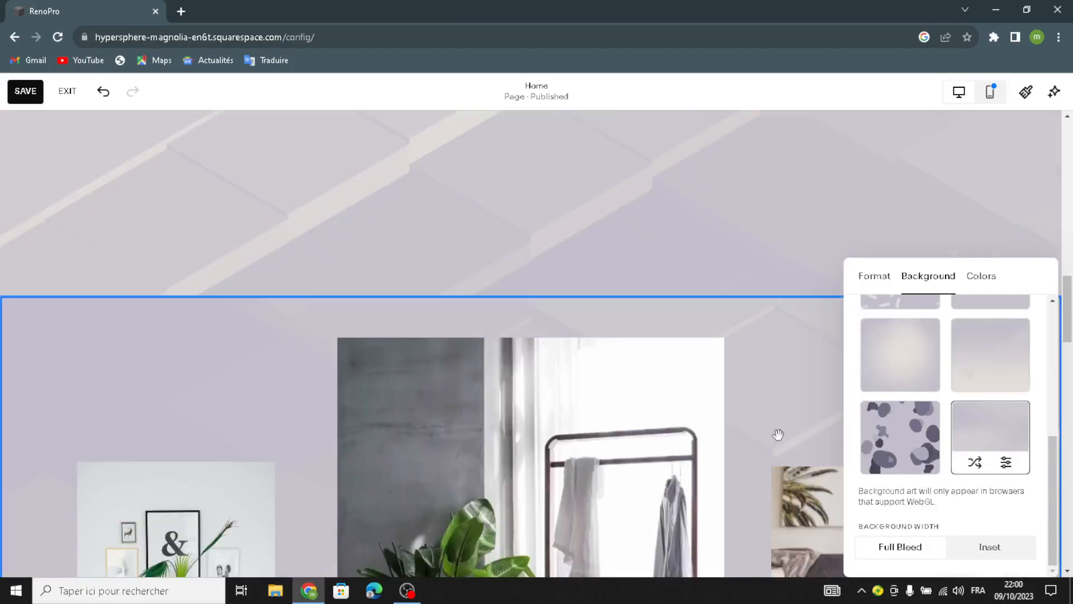
scroll(756, 405, "down", 4)
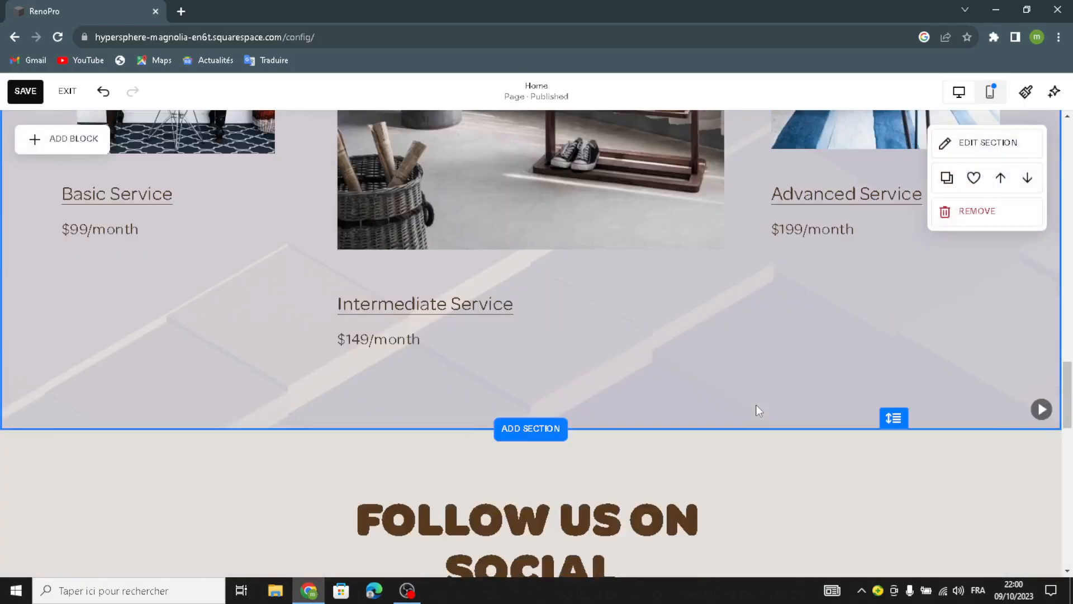
scroll(733, 373, "up", 8)
scroll(734, 370, "down", 8)
Apply the same overlapping angled-layers background art to the Follow Us on Social section
scroll(735, 374, "down", 5)
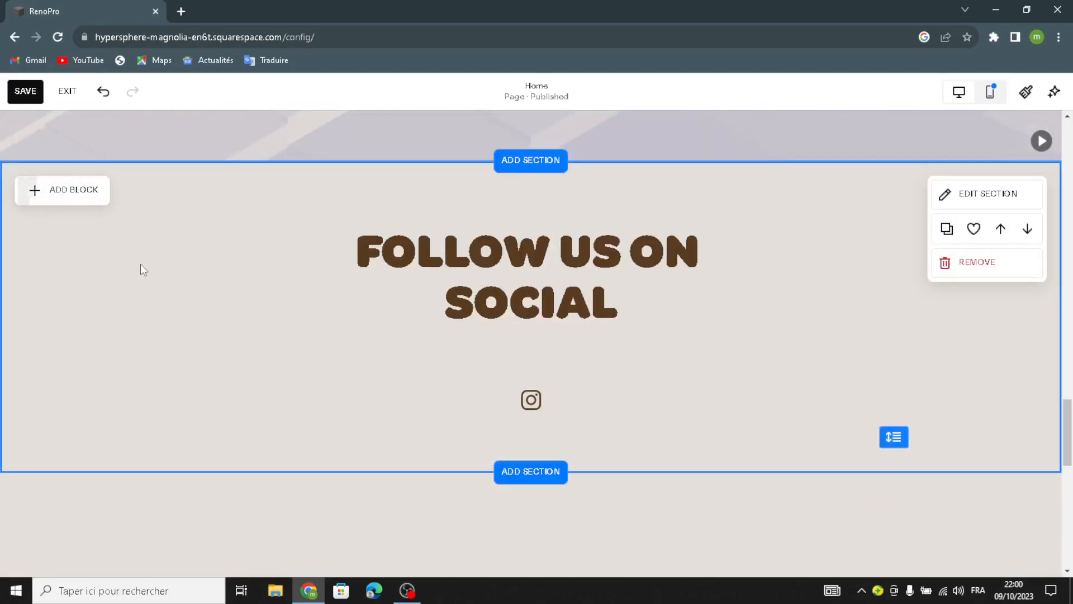
left_click(1012, 205)
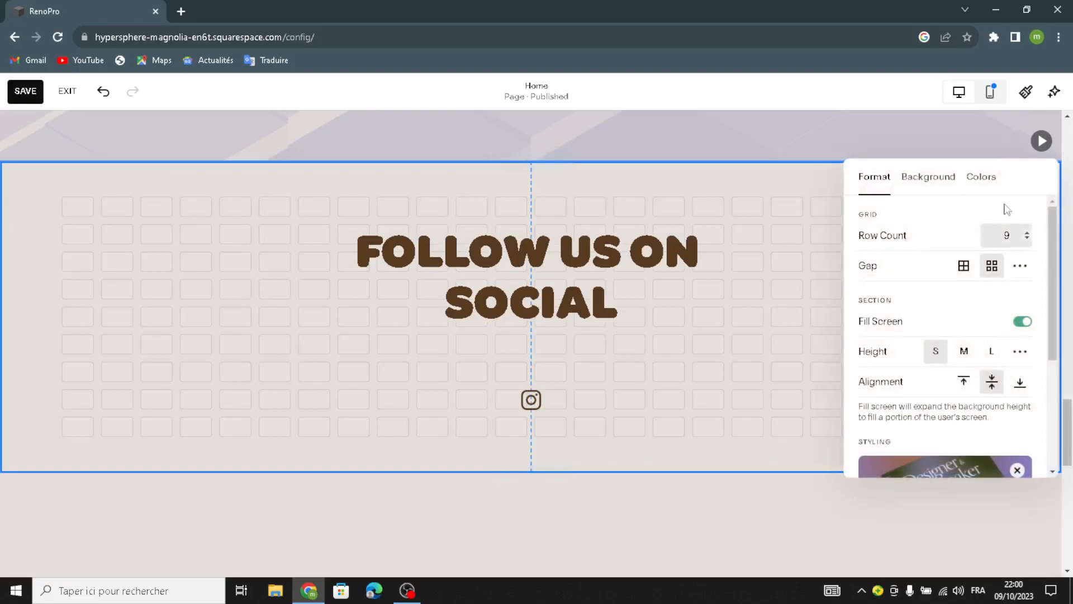
left_click(982, 178)
left_click(929, 178)
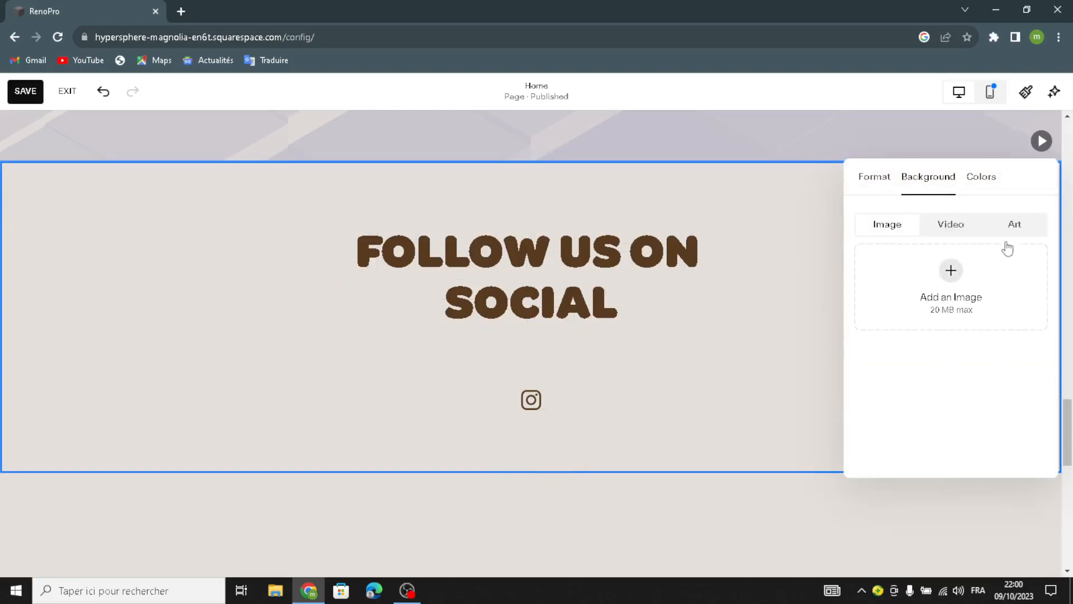
left_click(1014, 224)
scroll(978, 392, "down", 3)
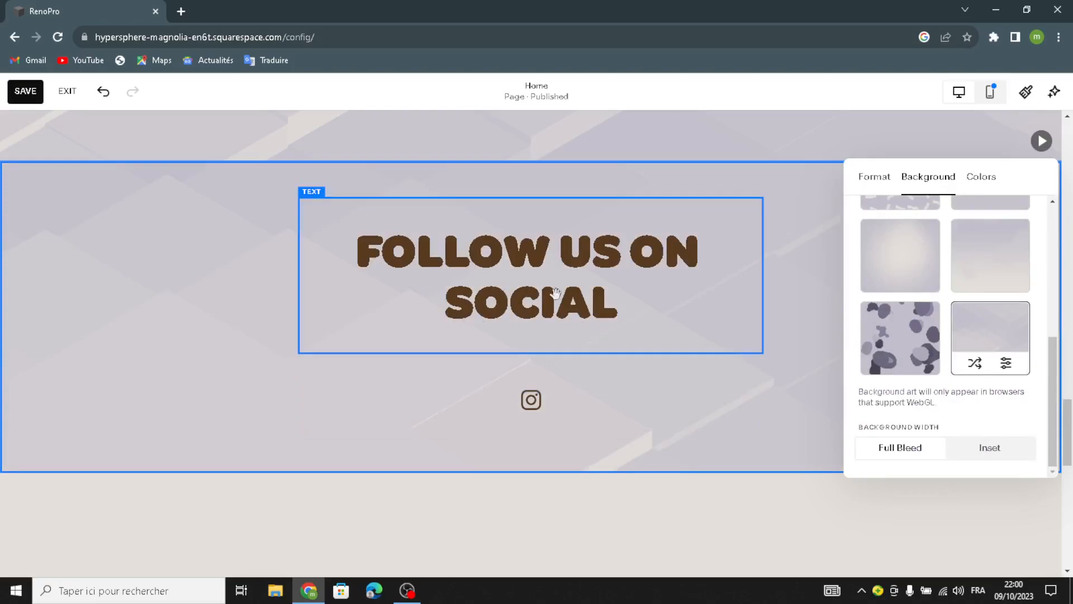
left_click(804, 333)
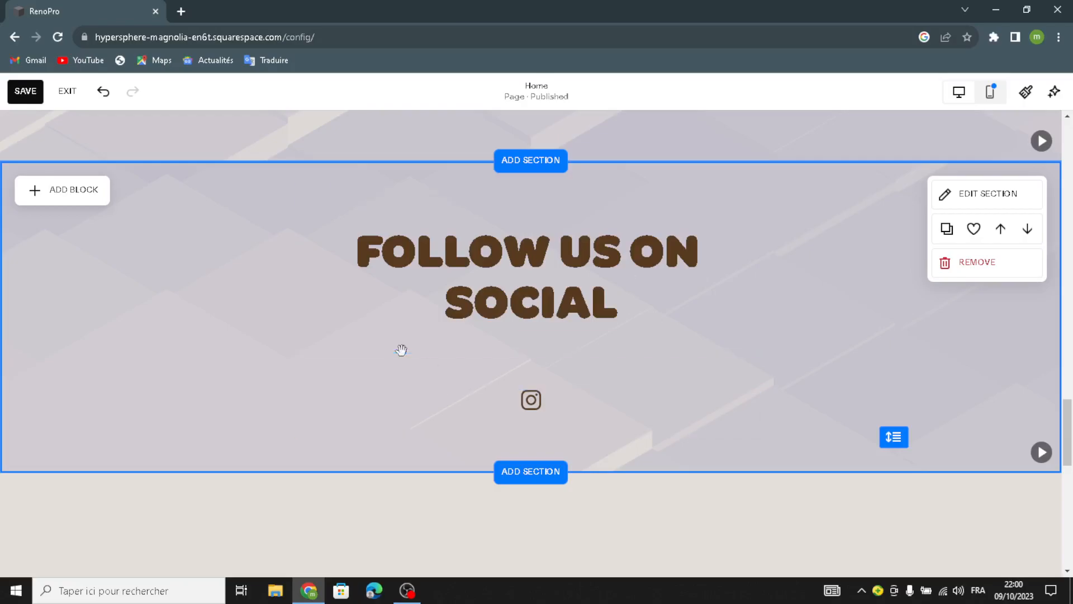
scroll(481, 366, "down", 3)
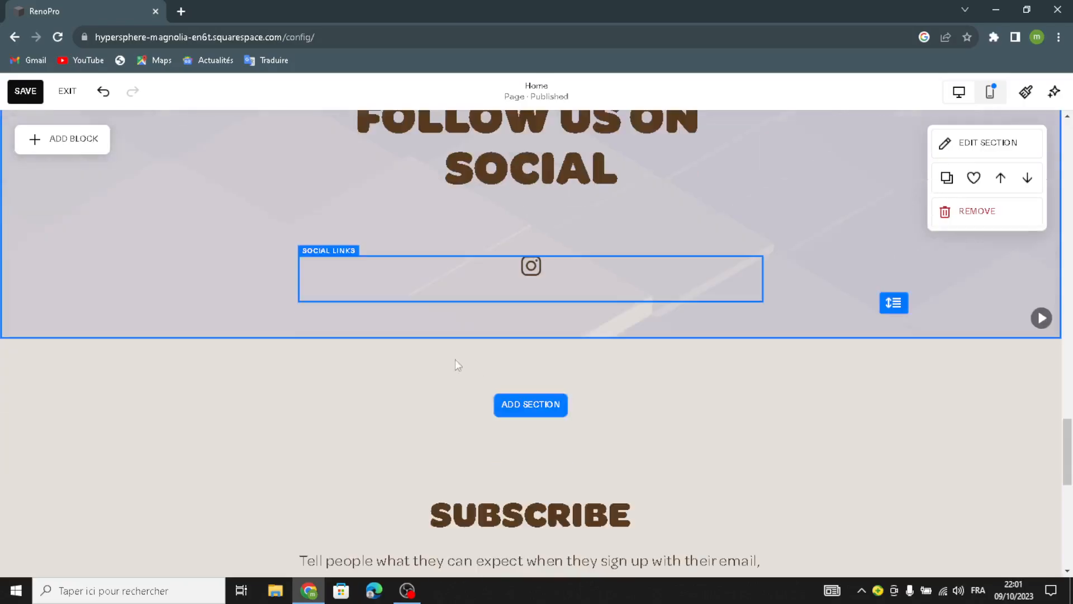
Open the content settings of the social links block to see its links, and close them again
left_click(477, 299)
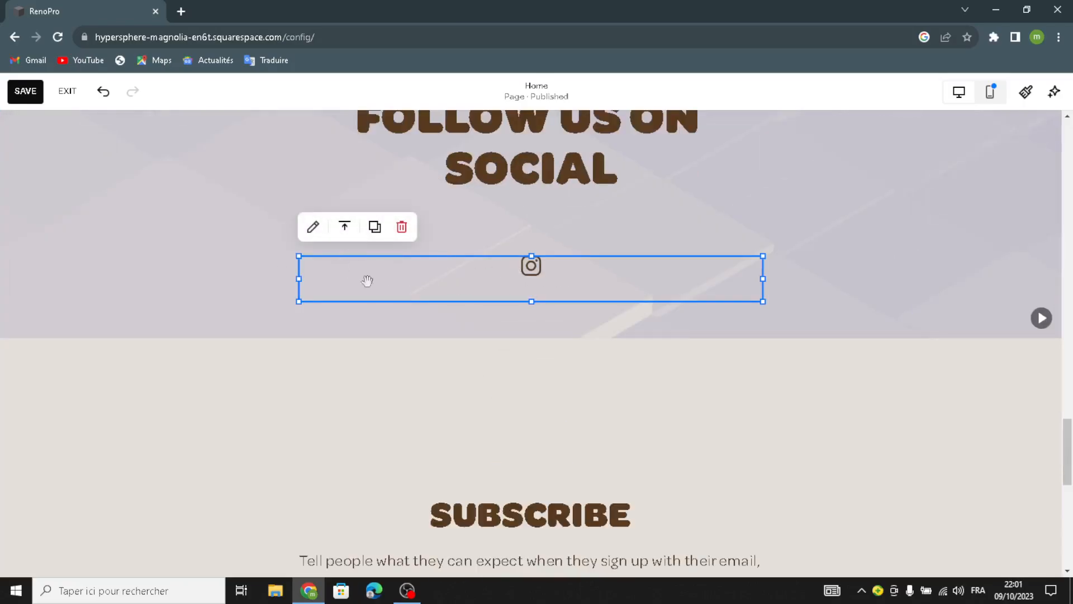
left_click(311, 228)
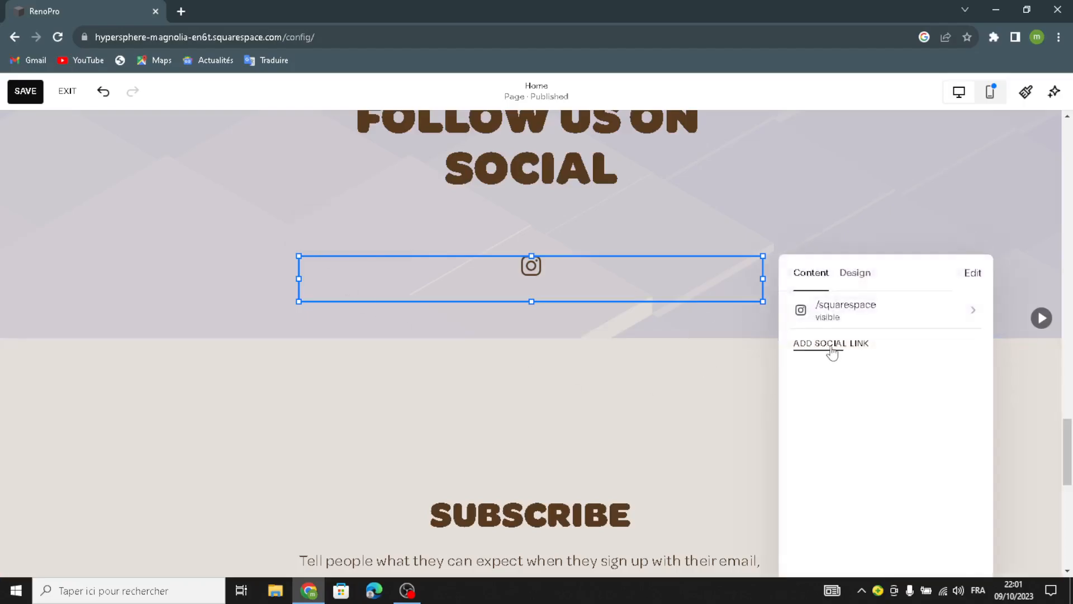
left_click(574, 347)
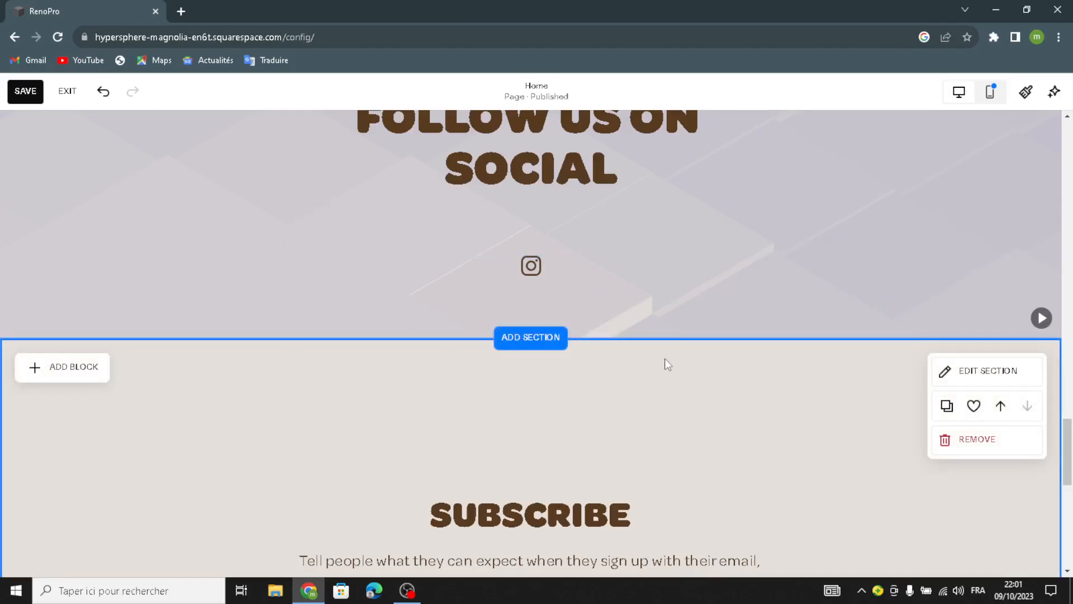
Apply the same overlapping angled-layers background art to the Subscribe section
scroll(665, 358, "down", 5)
scroll(311, 330, "down", 2)
scroll(237, 350, "up", 4)
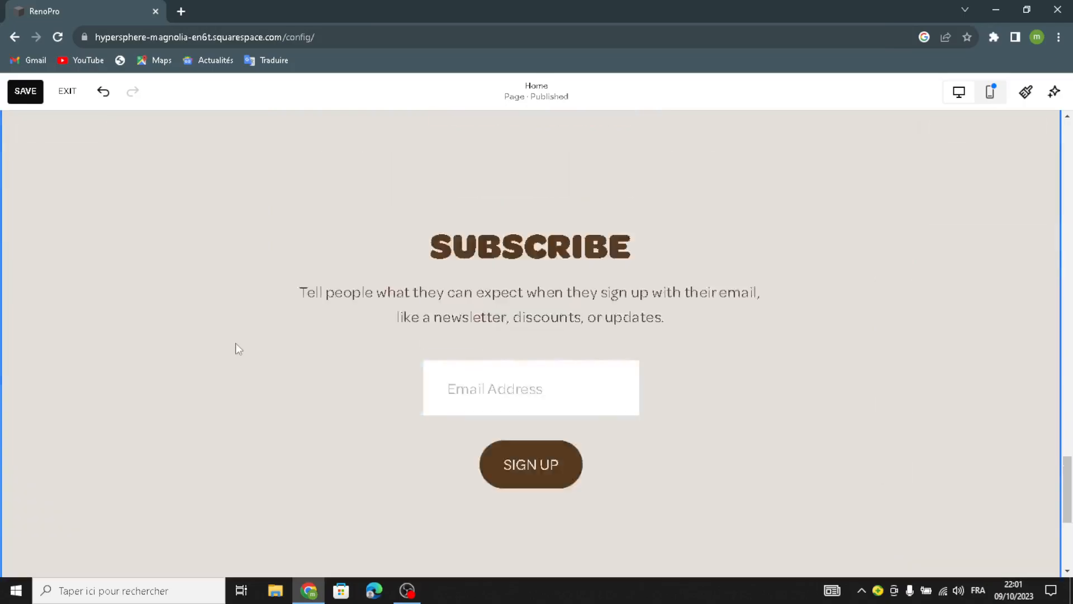
left_click(961, 170)
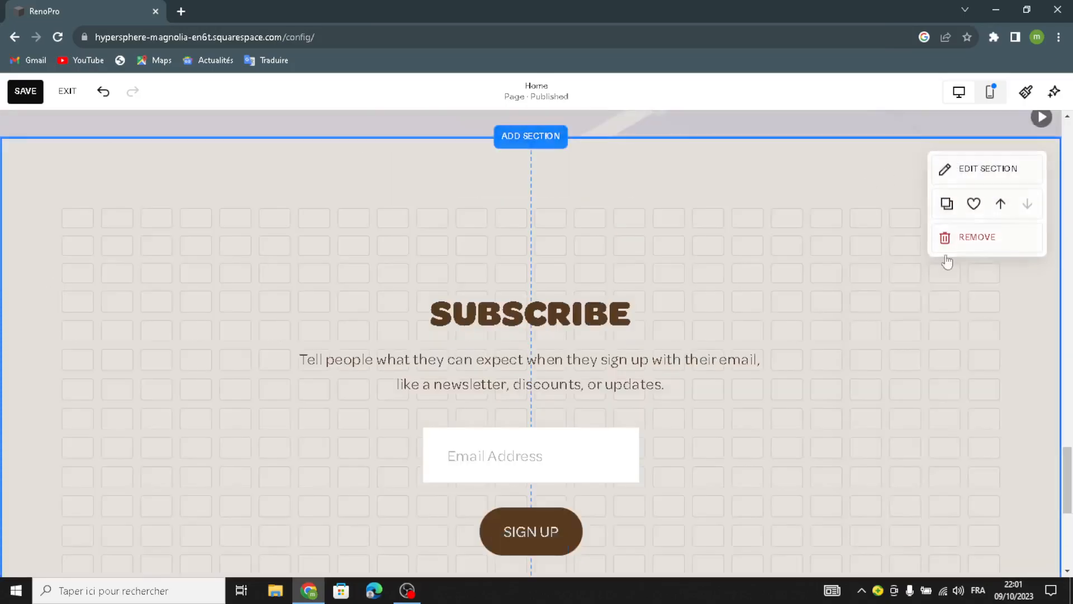
left_click(929, 247)
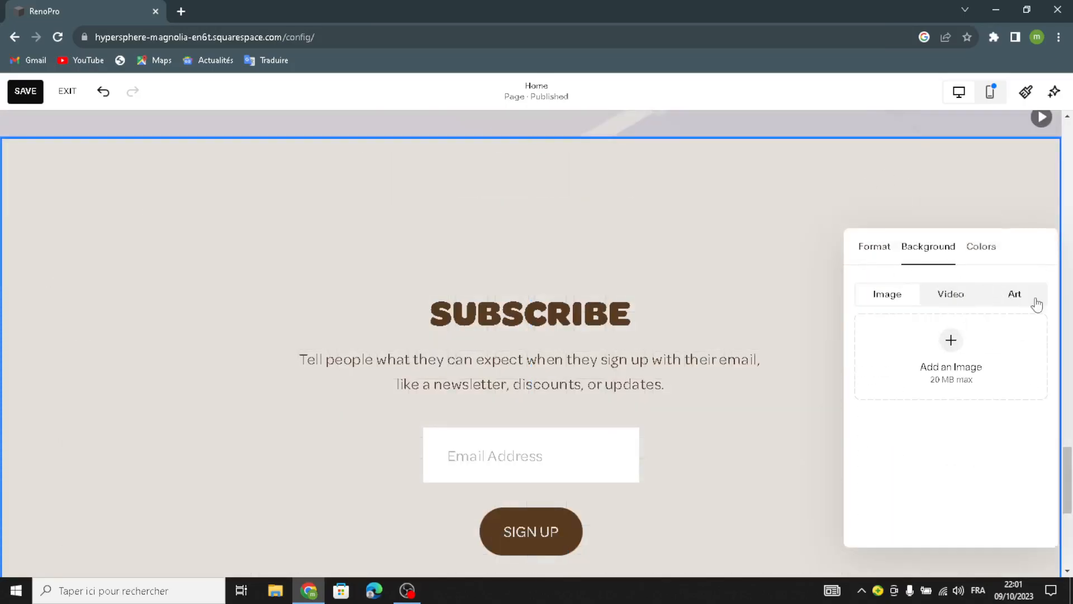
scroll(989, 506, "down", 5)
left_click(995, 422)
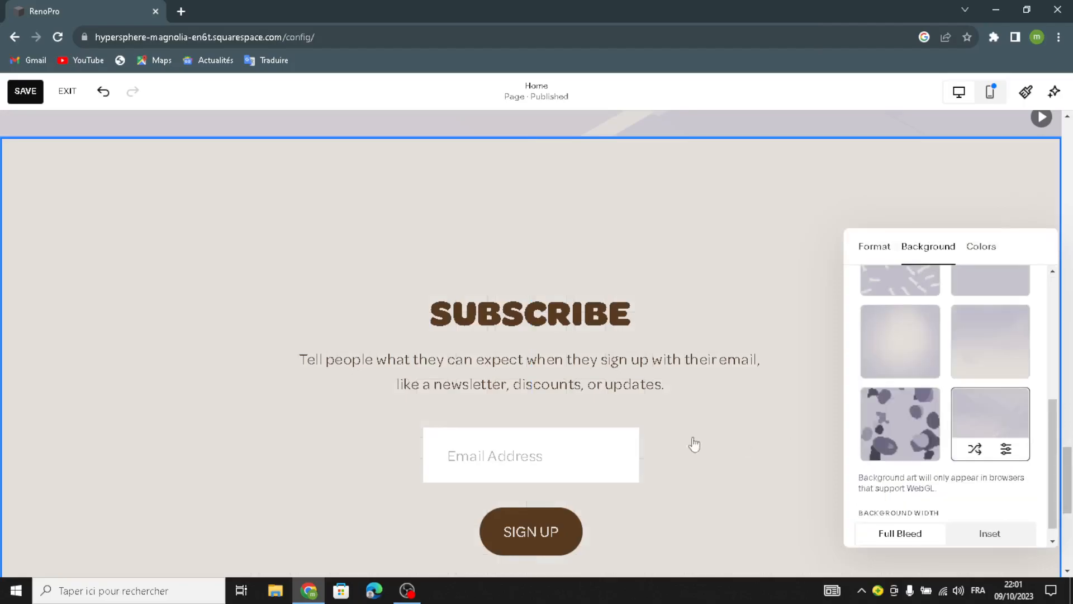
scroll(726, 425, "down", 4)
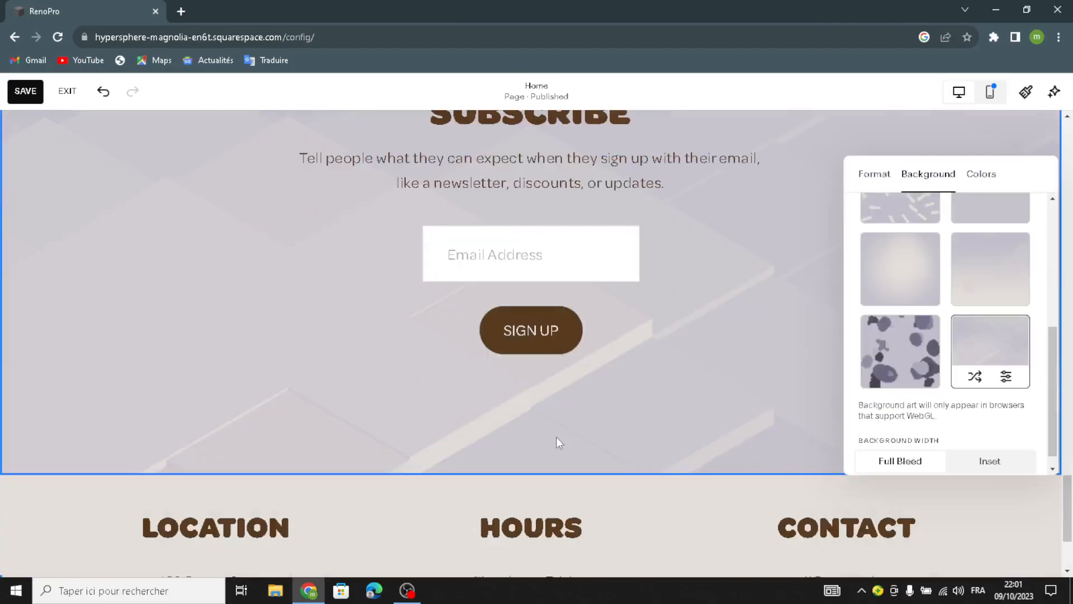
Give the site footer the same overlapping angled-layers background art and return to editing the page
scroll(561, 442, "down", 3)
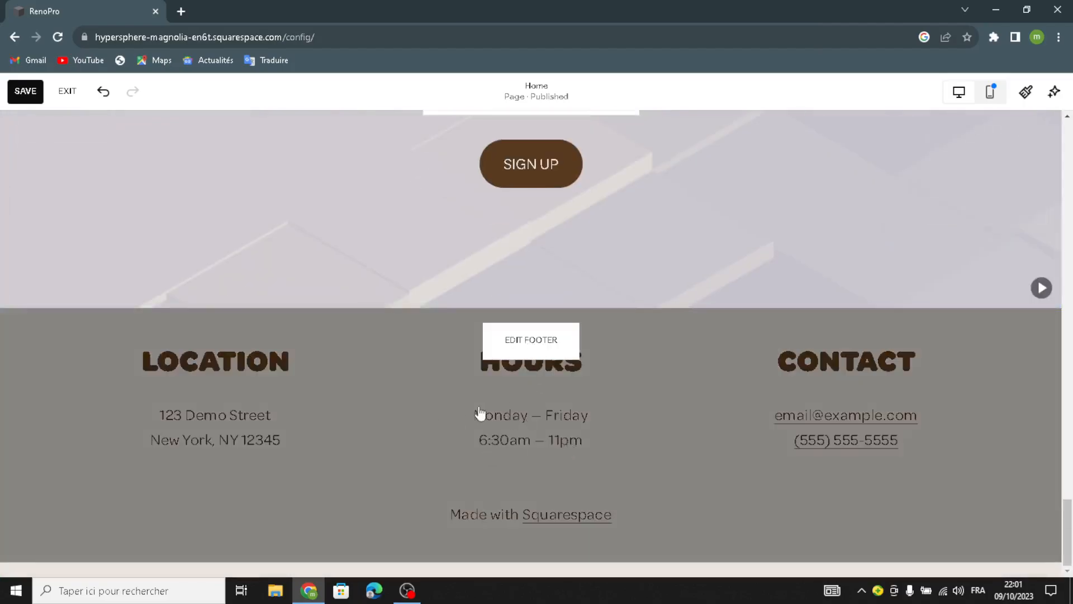
left_click(459, 417)
left_click(1012, 341)
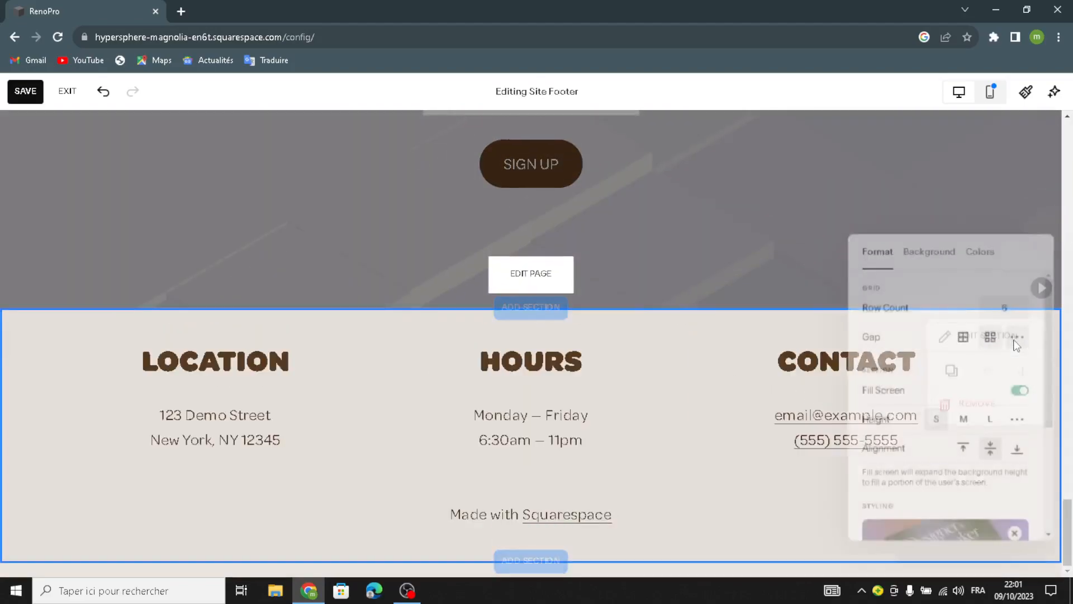
left_click(947, 244)
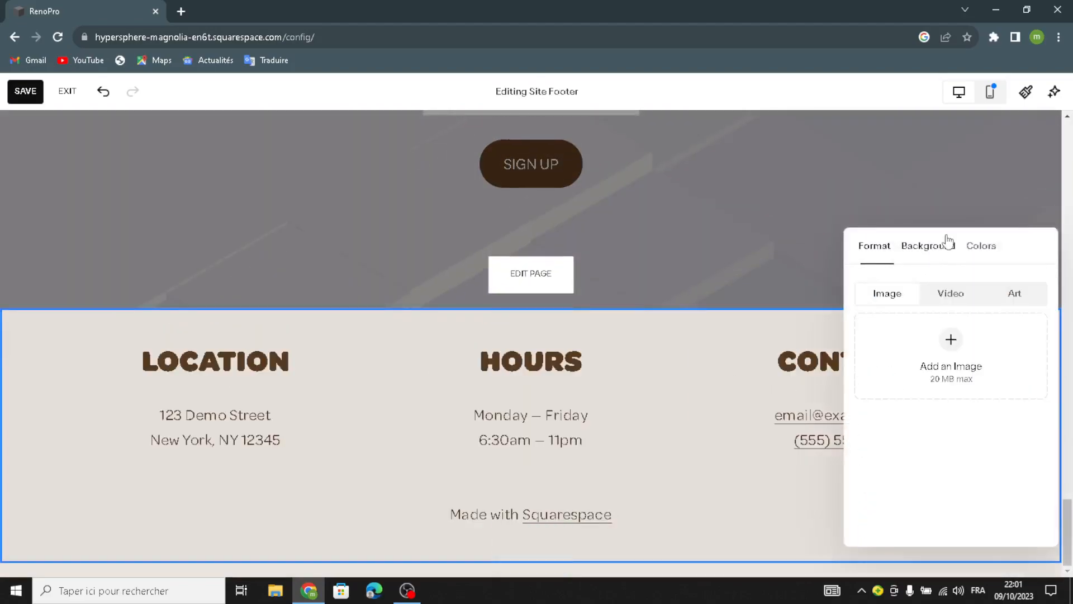
left_click(1014, 293)
scroll(981, 513, "down", 4)
left_click(999, 449)
scroll(784, 309, "up", 6)
left_click(780, 275)
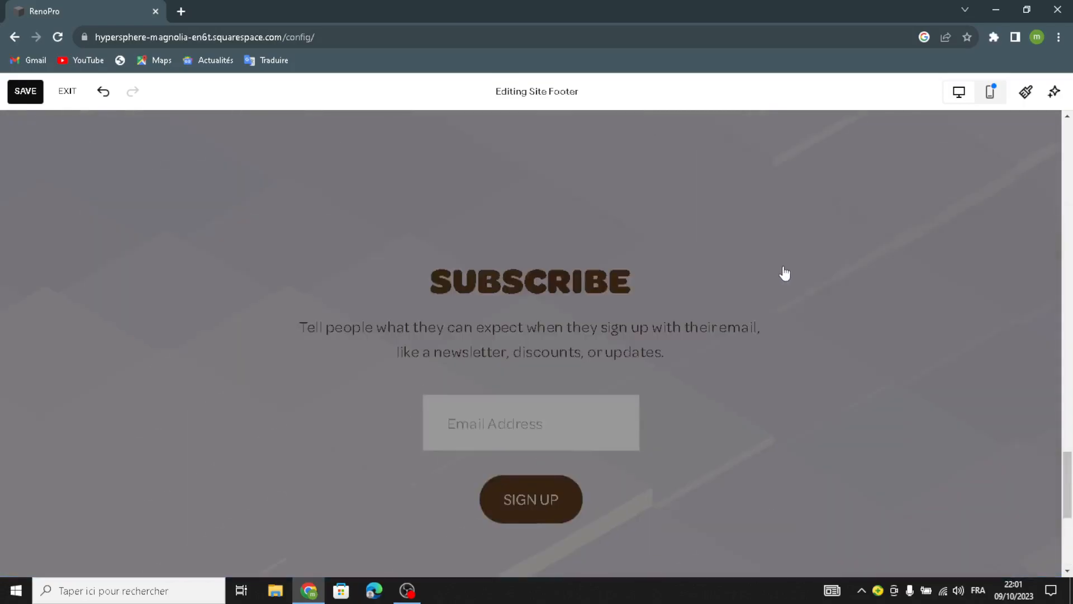
Look through the available sans-serif font packs in the site styles, keeping Omnes Pro
scroll(1027, 253, "up", 5)
left_click(1034, 100)
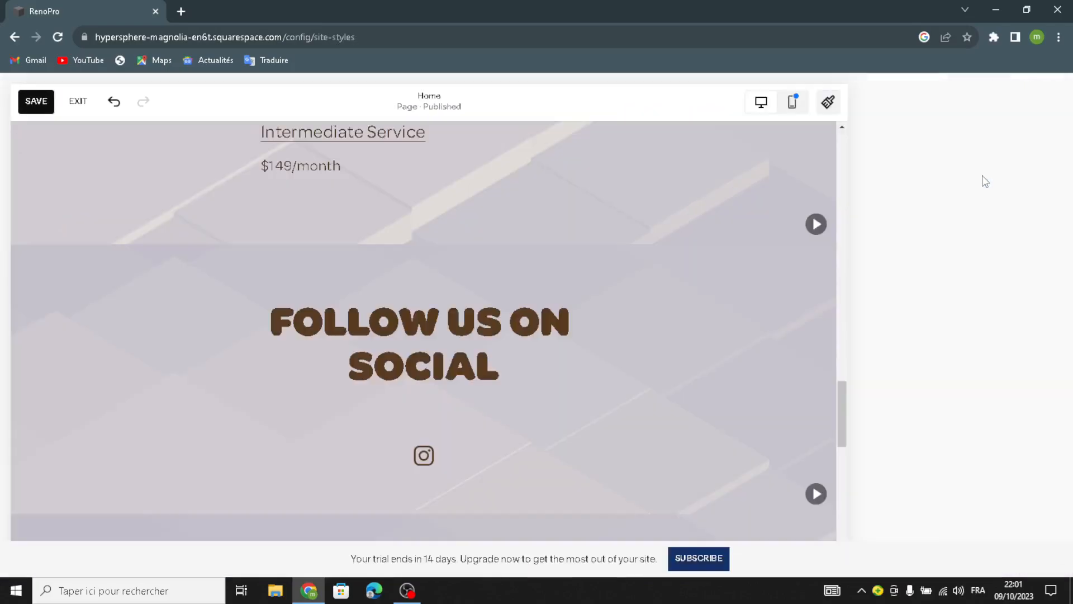
left_click(886, 225)
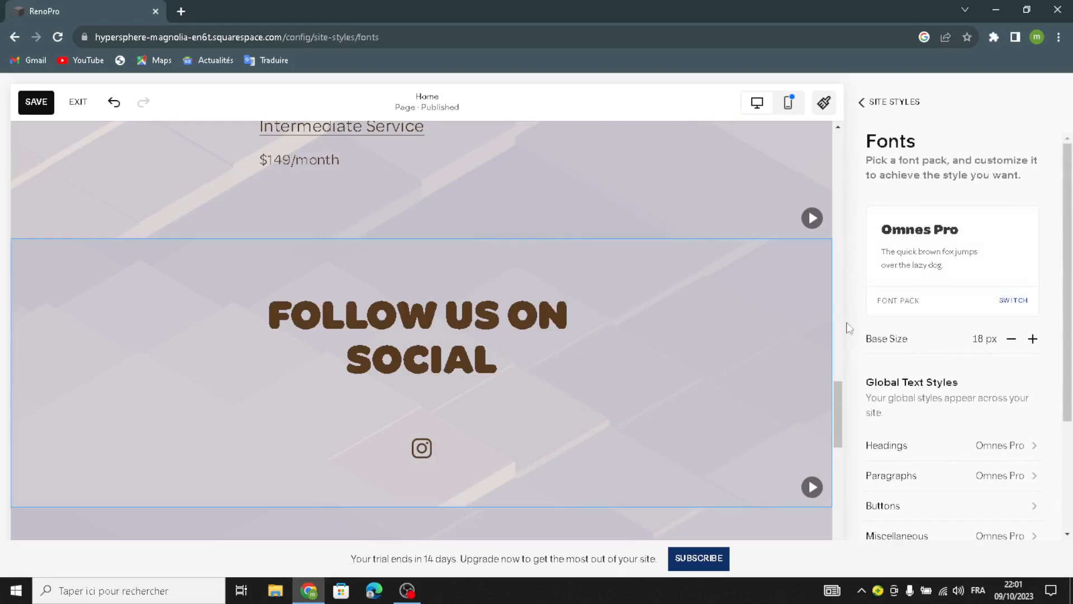
left_click(1028, 293)
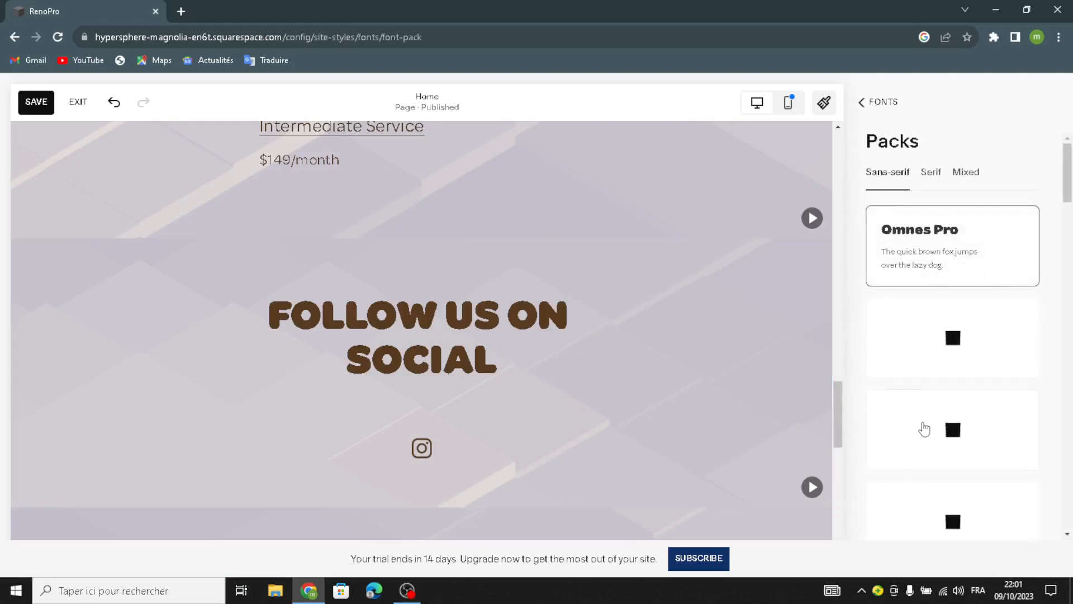
scroll(922, 426, "down", 4)
scroll(922, 426, "up", 4)
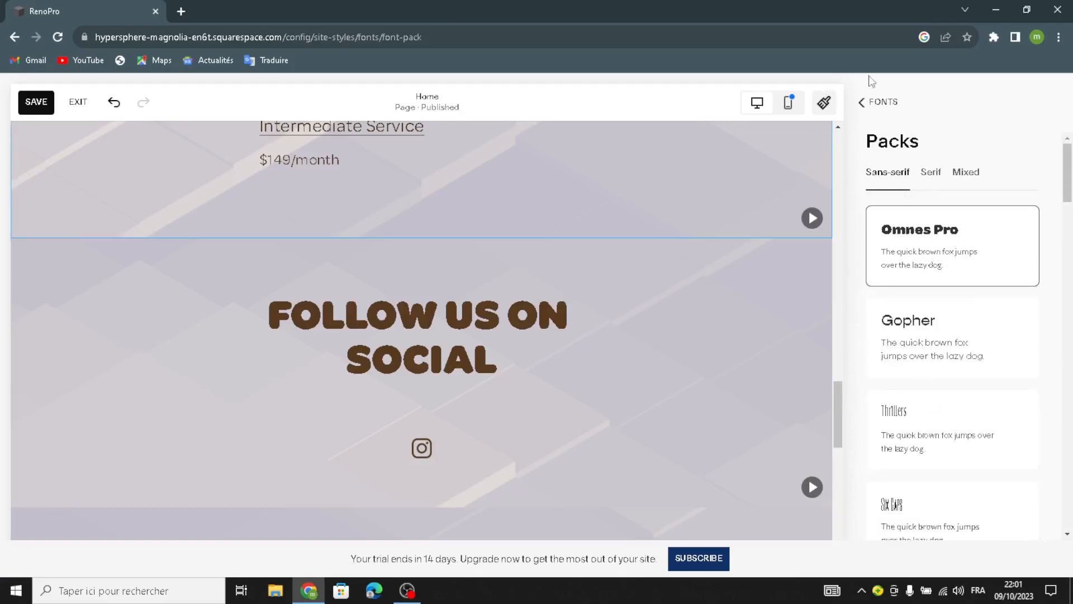
left_click(862, 103)
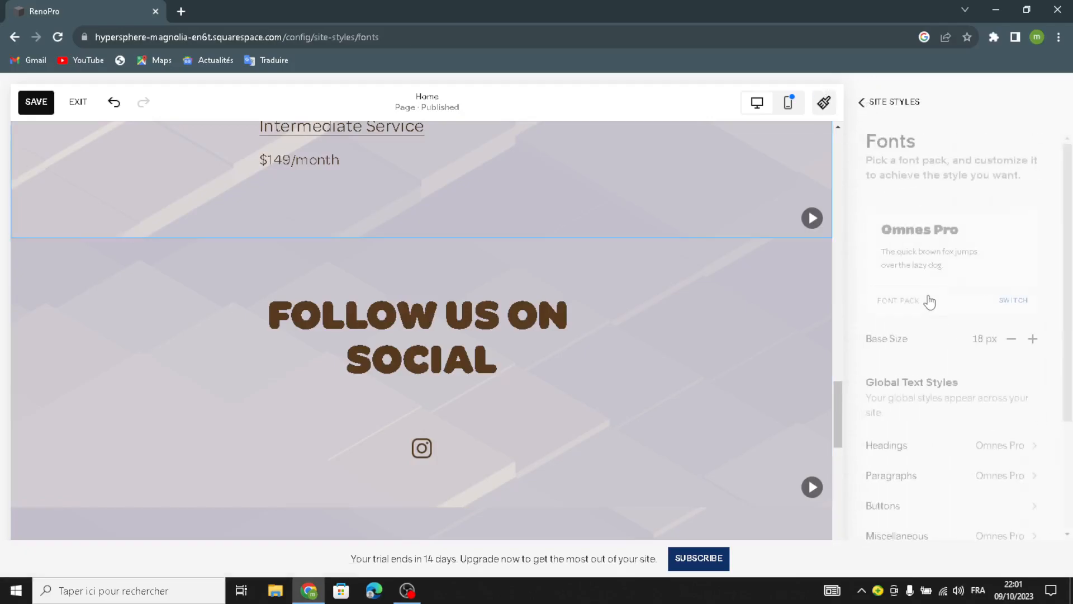
left_click(872, 102)
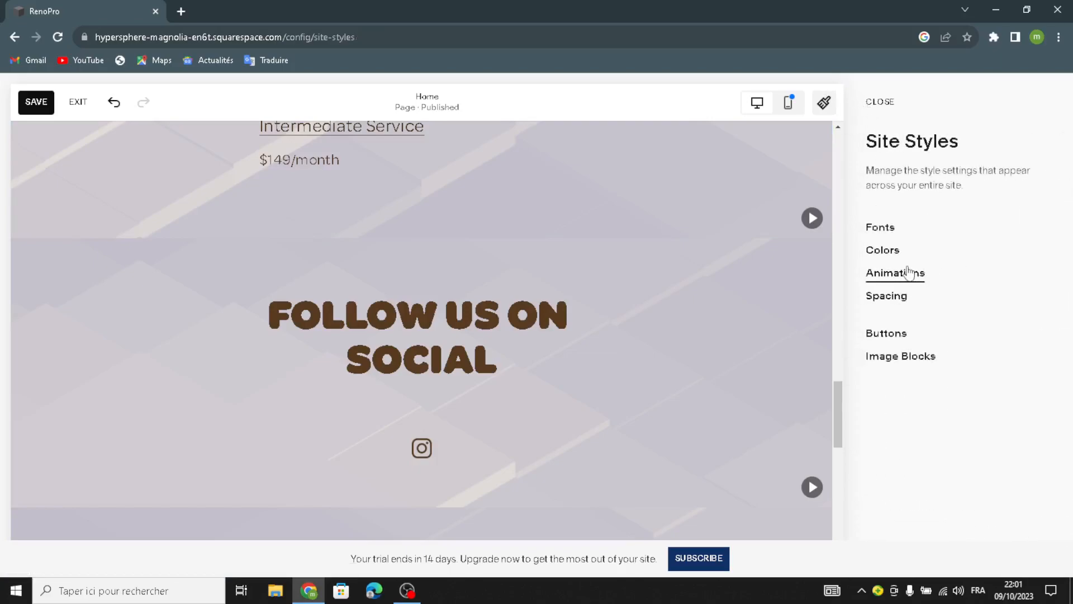
Look over the color palette and color themes in the site styles
left_click(894, 258)
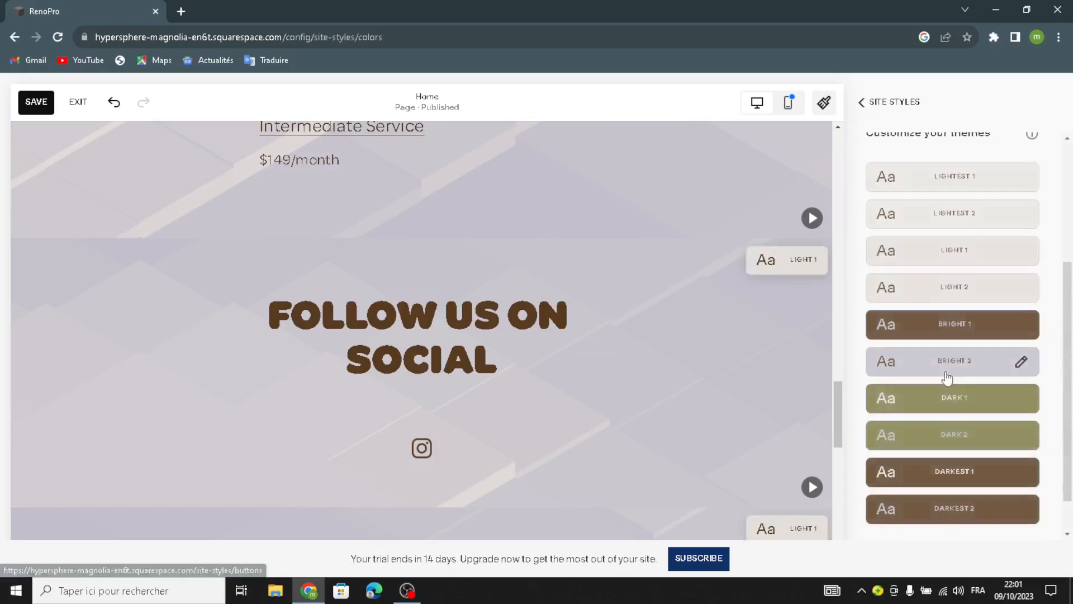
scroll(945, 378, "down", 5)
scroll(945, 378, "up", 5)
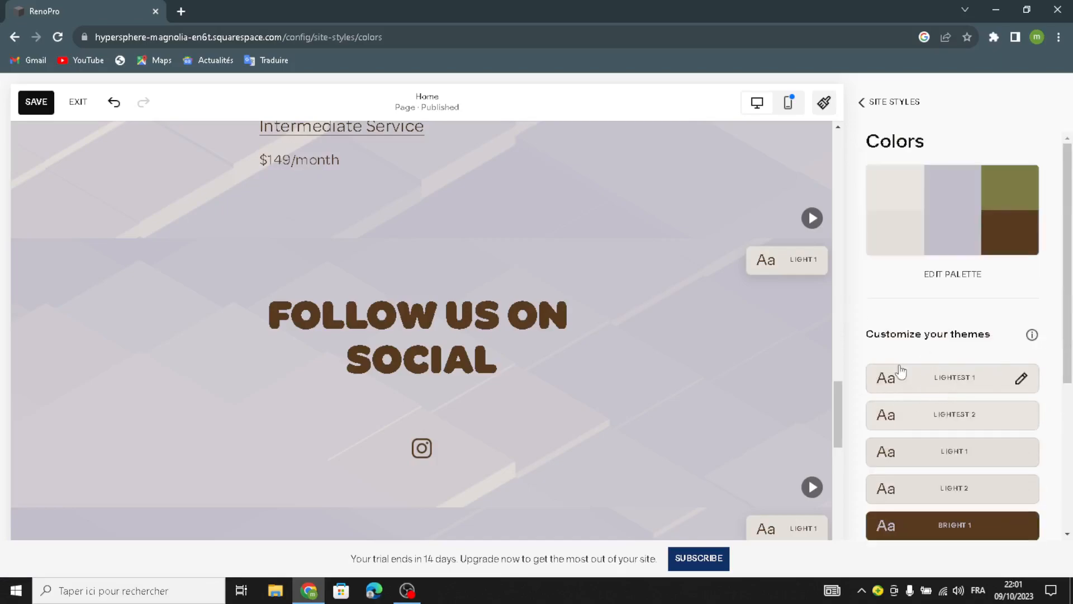
left_click(886, 103)
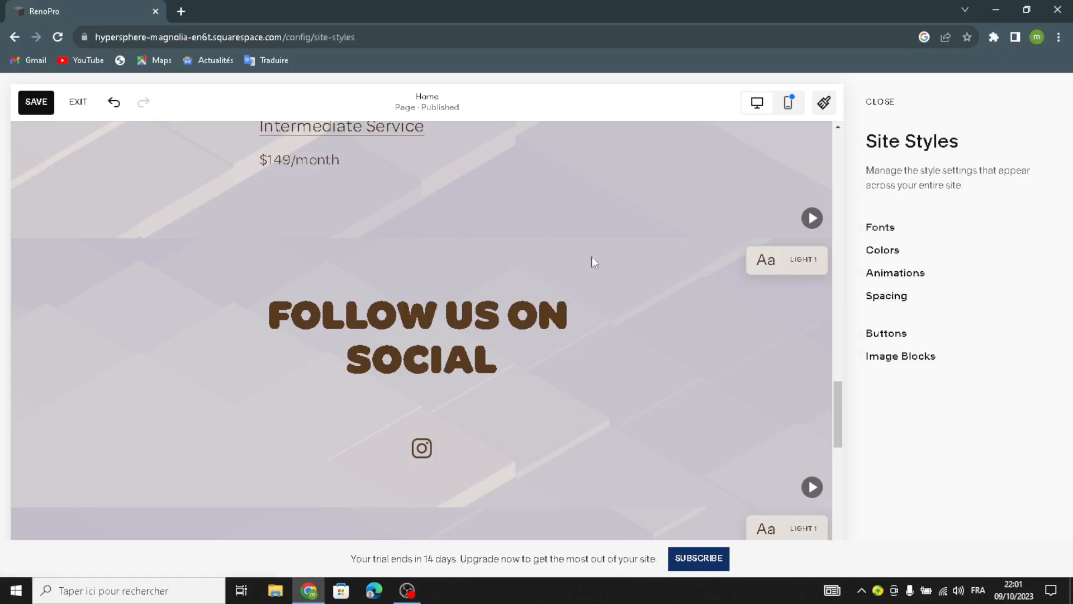
Try the Scale animation style on the site's elements and switch the style back to Fade
left_click(869, 280)
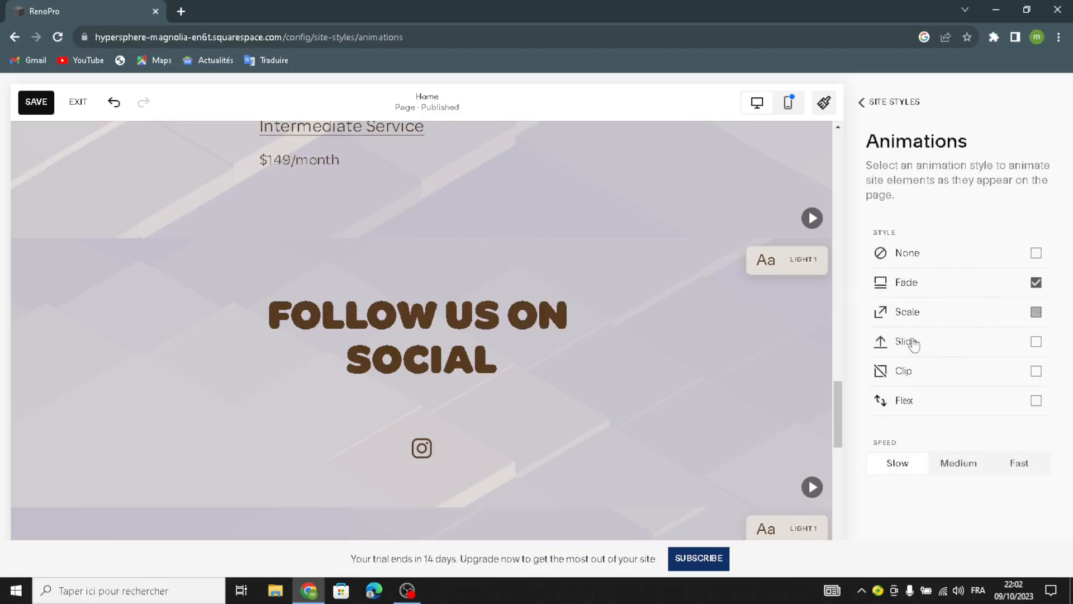
scroll(501, 303, "up", 8)
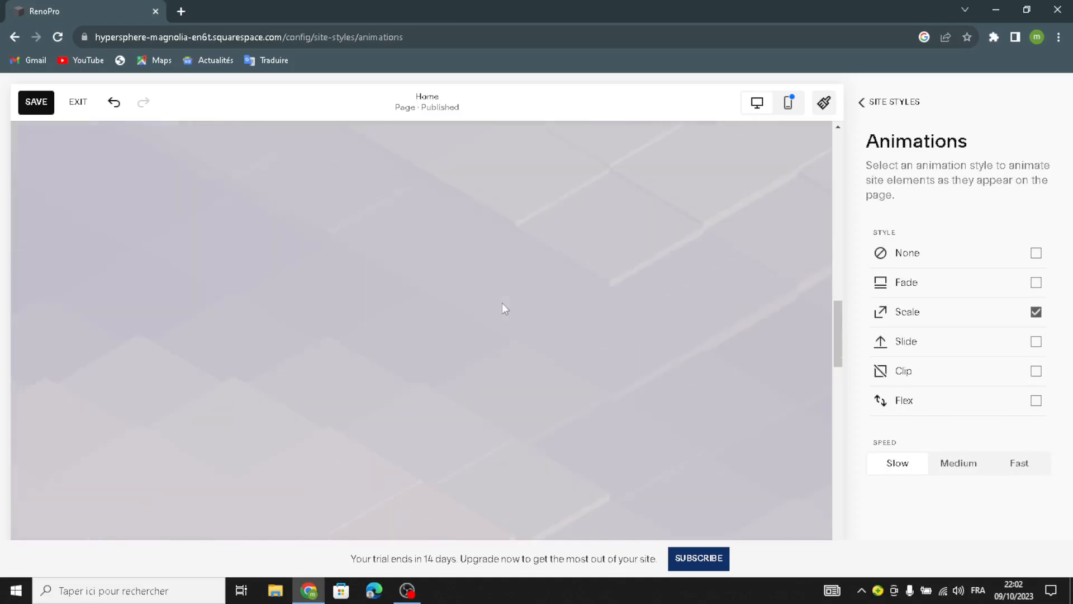
scroll(502, 303, "down", 2)
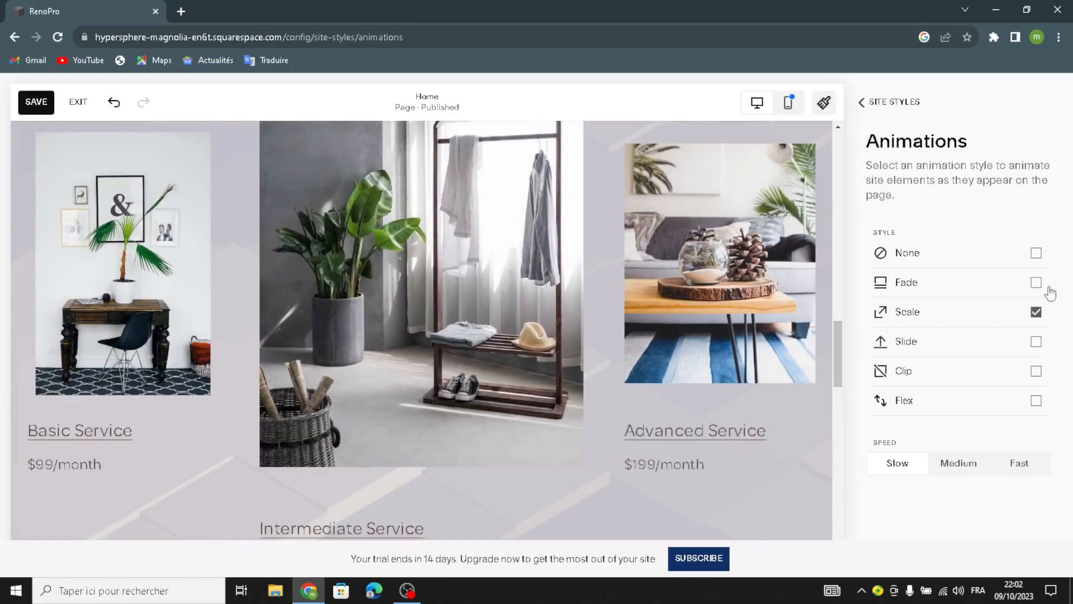
left_click(1036, 283)
scroll(834, 421, "down", 1)
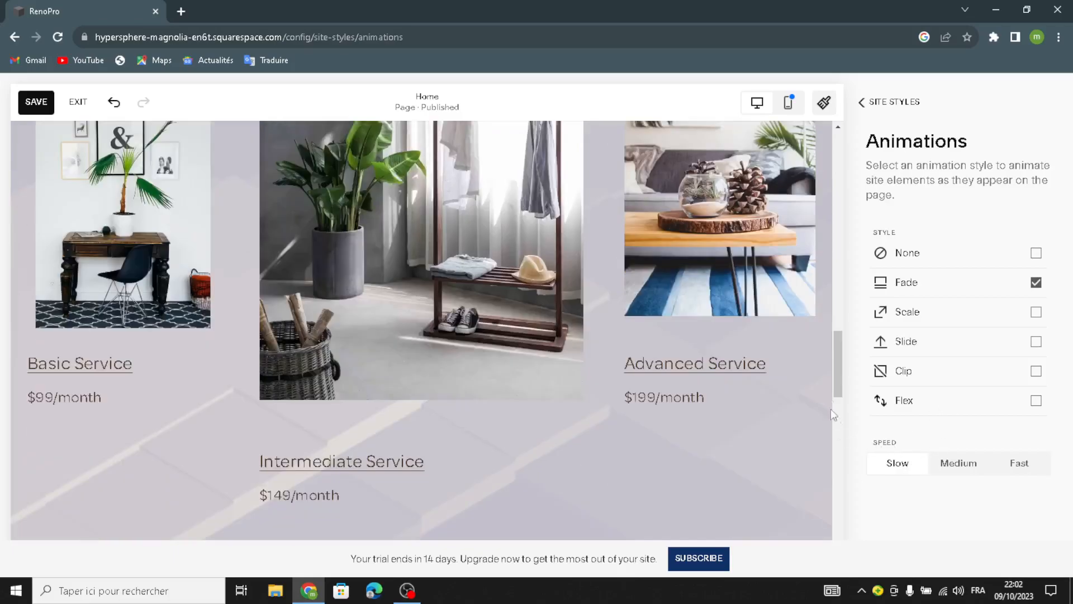
View the site-wide page width and margin spacing settings, and close the site styles
left_click(871, 106)
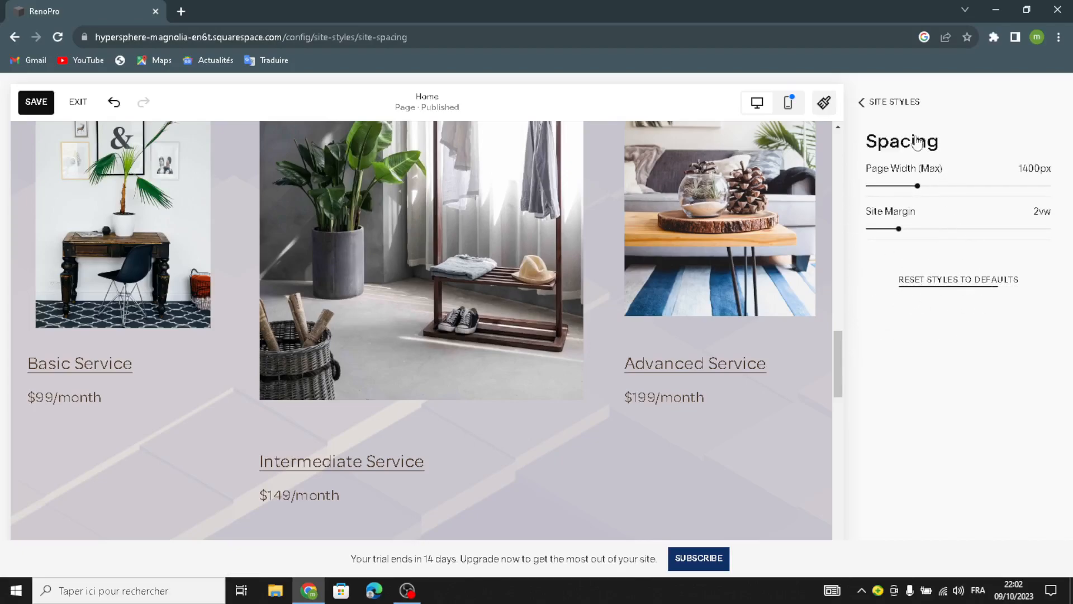
left_click(866, 102)
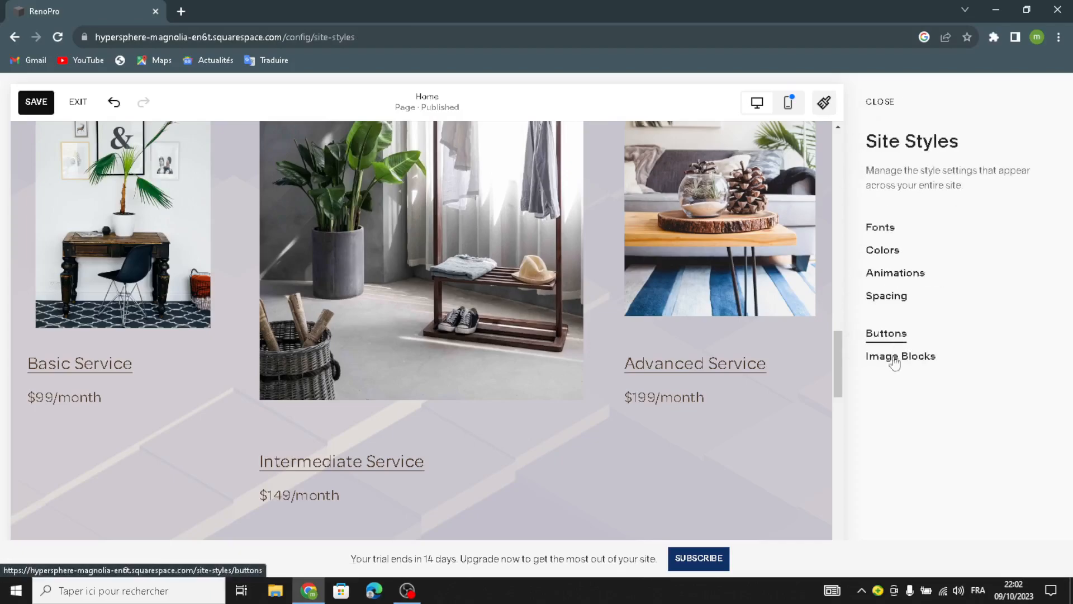
left_click(877, 116)
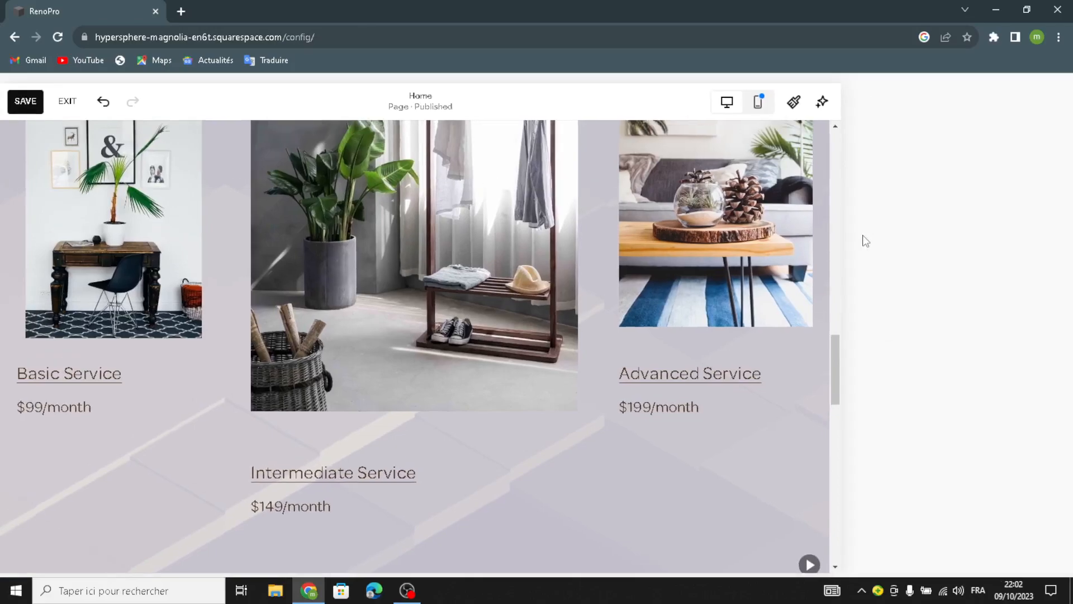
Look over the edited home page and exit the page editor to the site dashboard
scroll(861, 249, "down", 6)
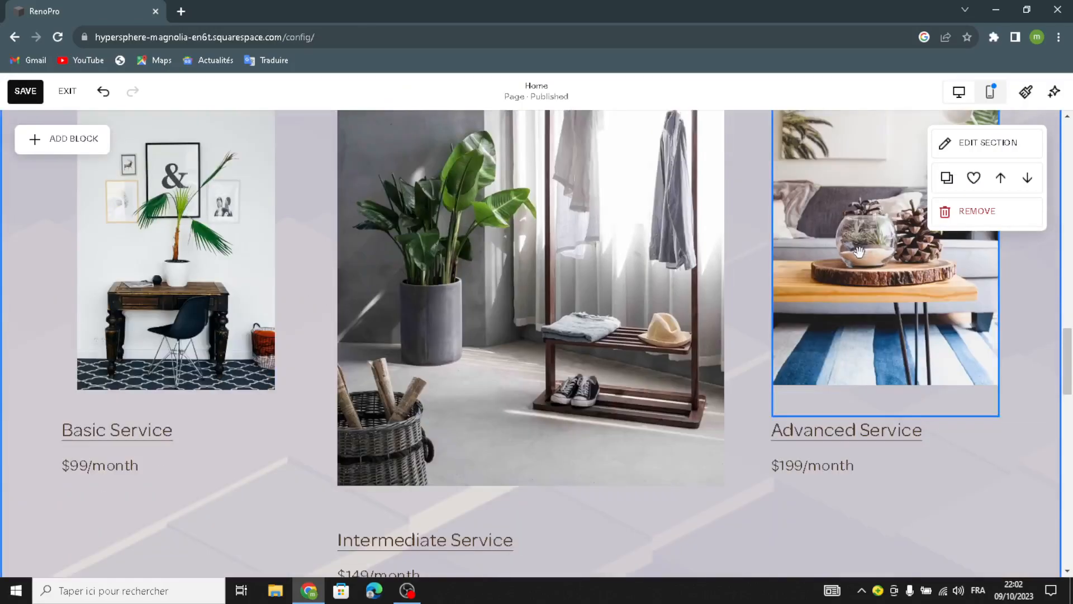
scroll(838, 315, "up", 10)
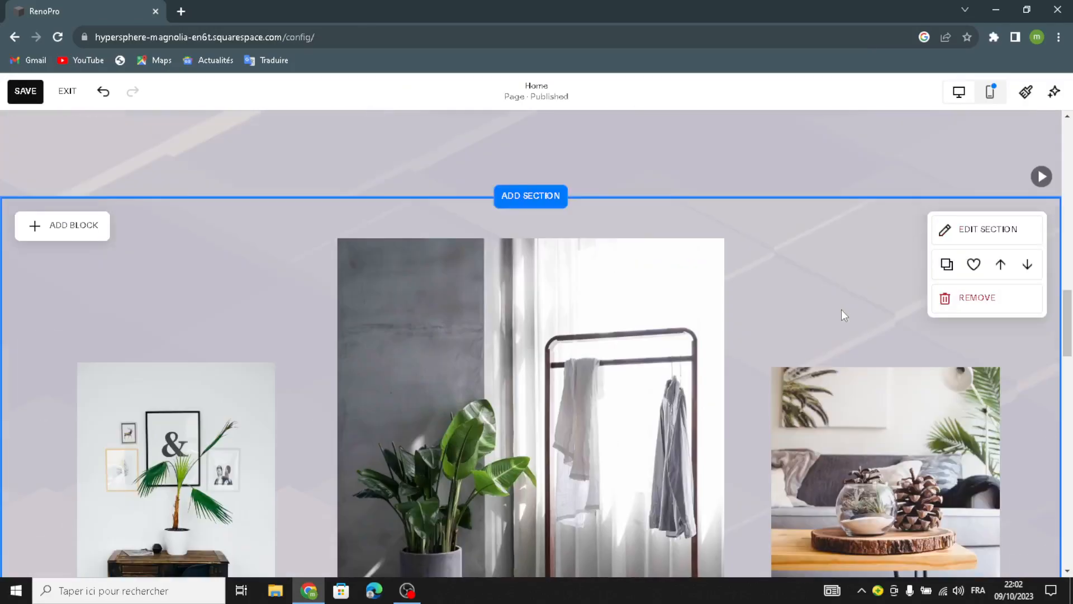
scroll(843, 316, "up", 5)
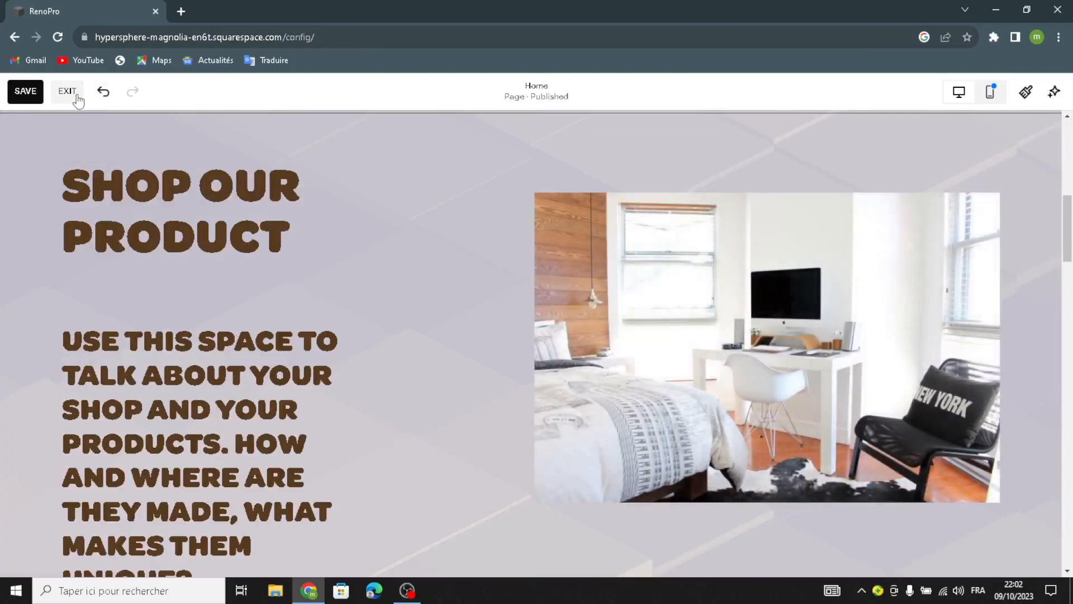
left_click(67, 91)
left_click(207, 202)
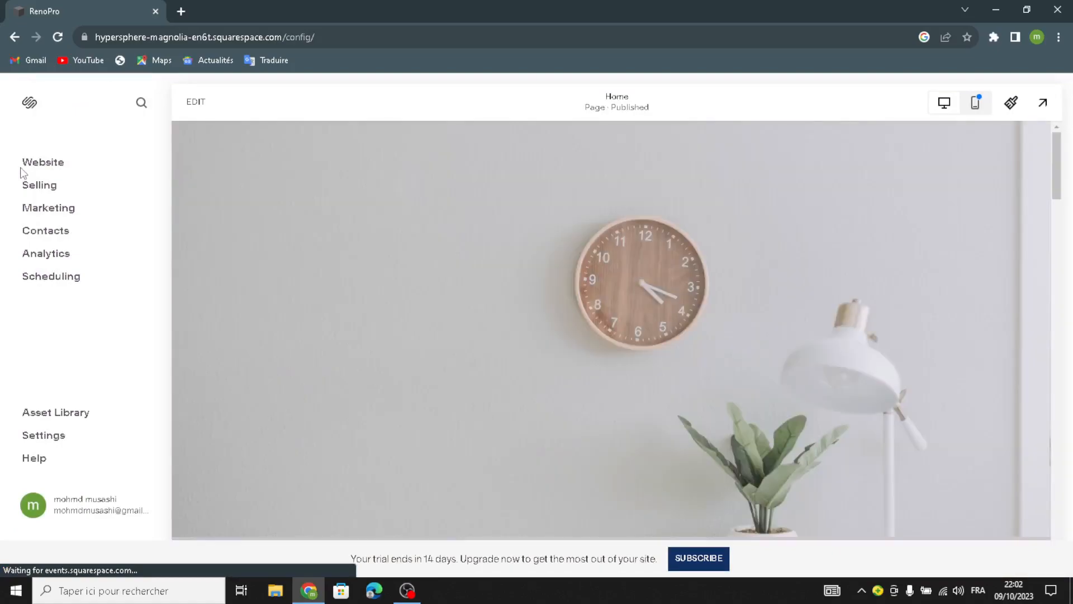
Open the Selling overview to view the store setup tasks
left_click(34, 186)
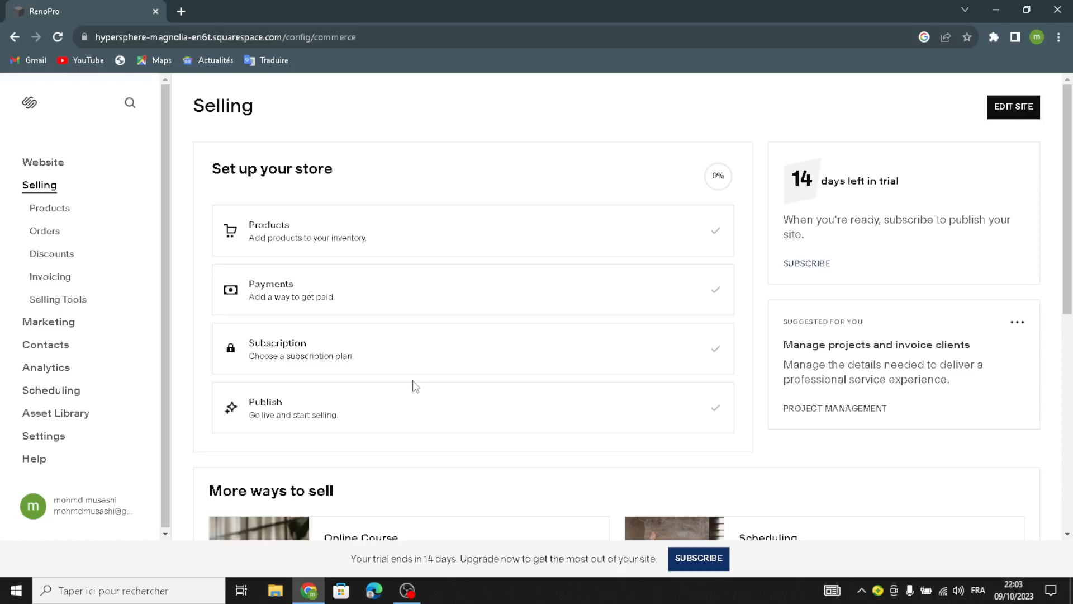
key("Tab")
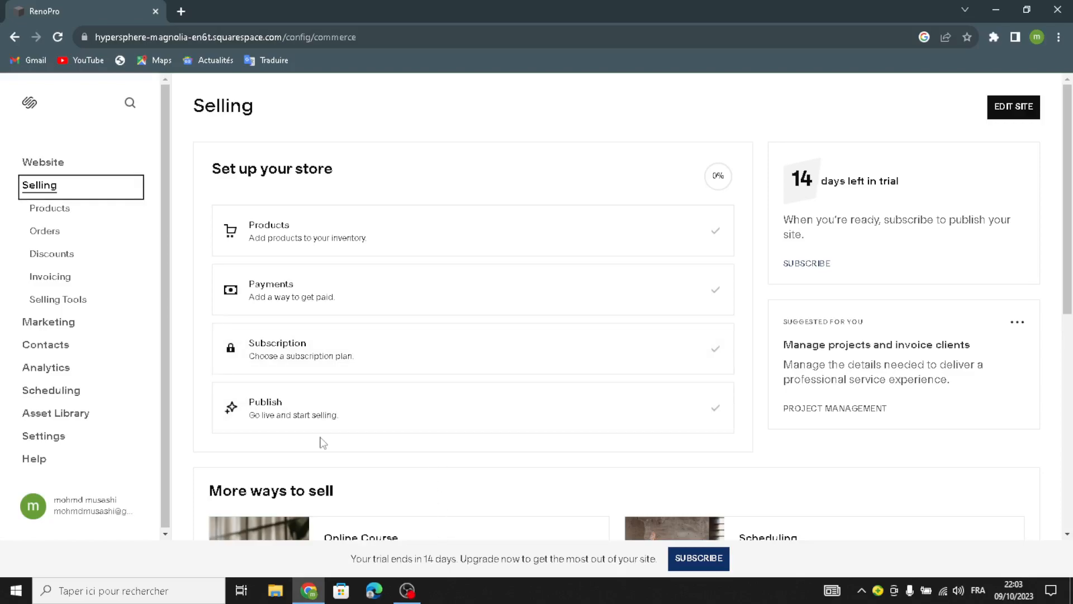